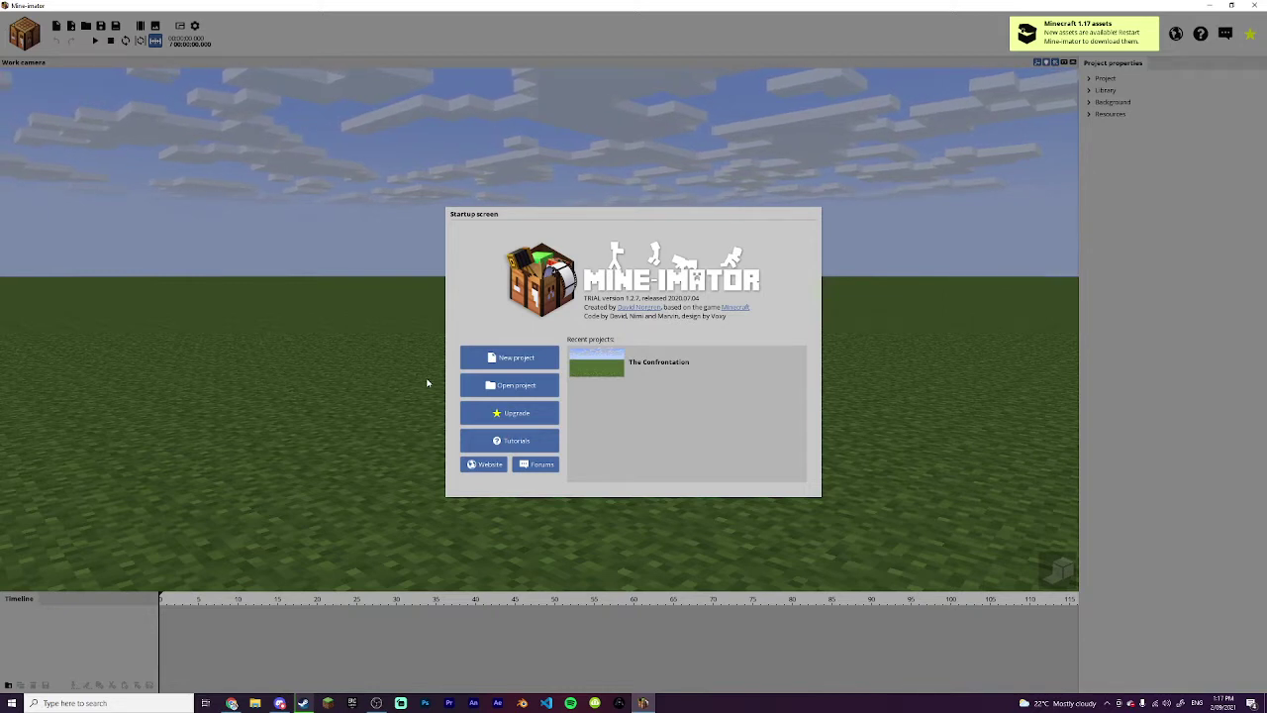
Create a new project named Minecraft Thumbnail Tutorial, leaving the author and description empty.
left_click(510, 358)
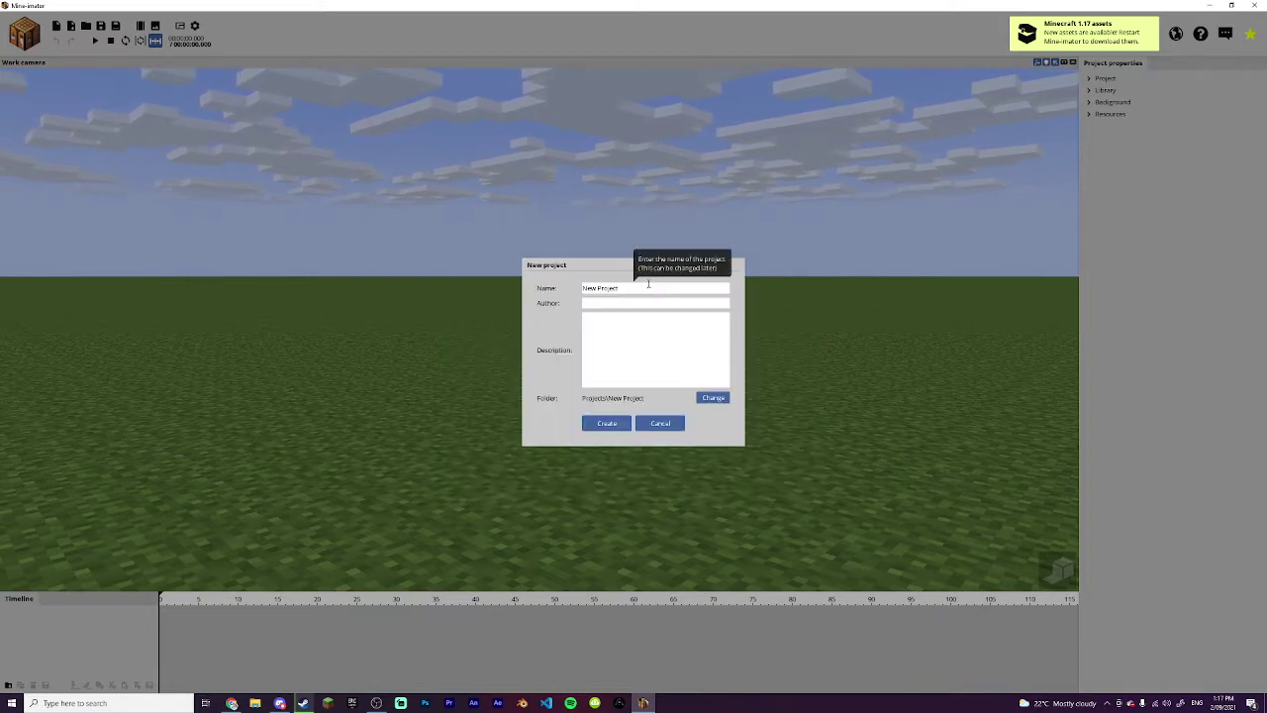
left_click(648, 285)
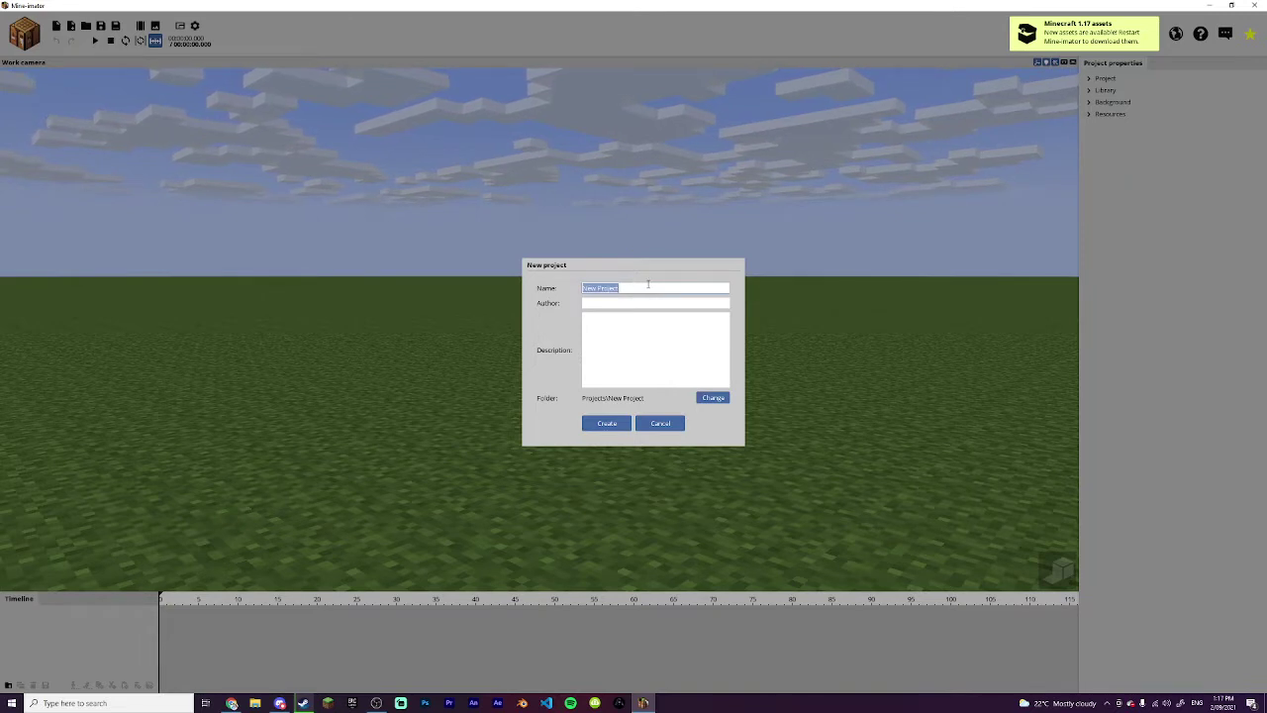
type("Minecraf")
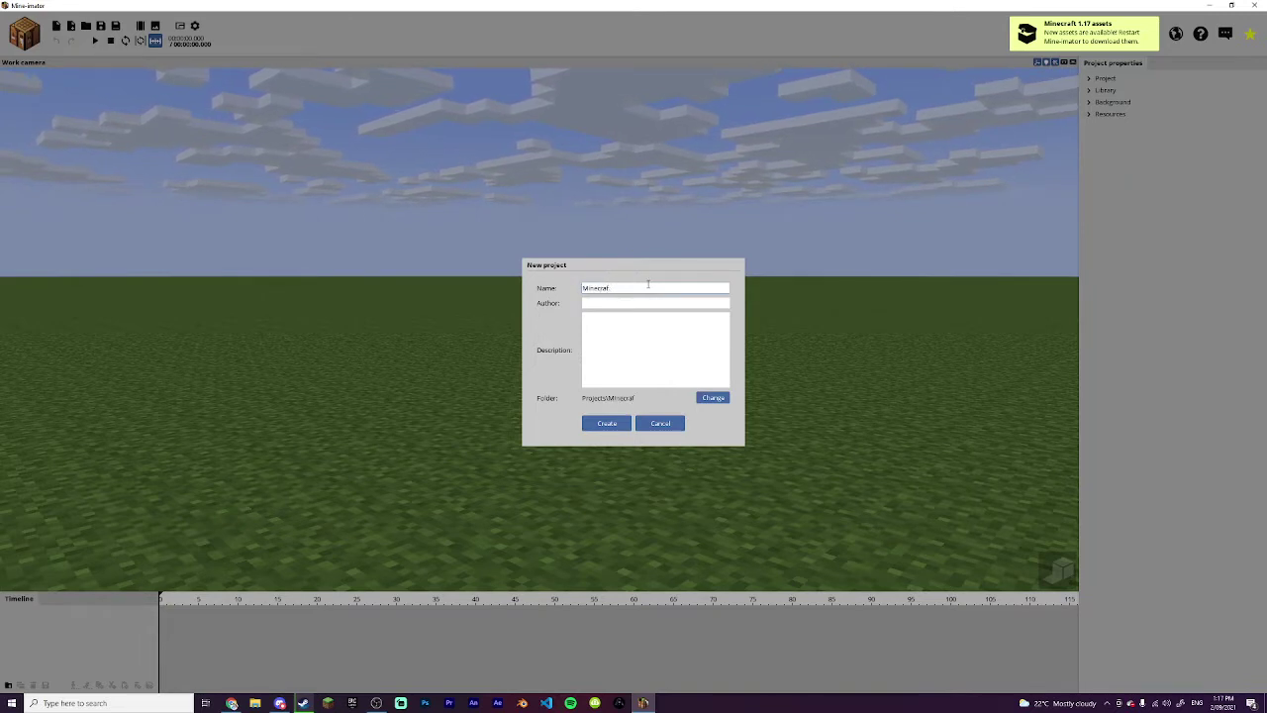
type("t Tgh")
type("umbnail Tutorial")
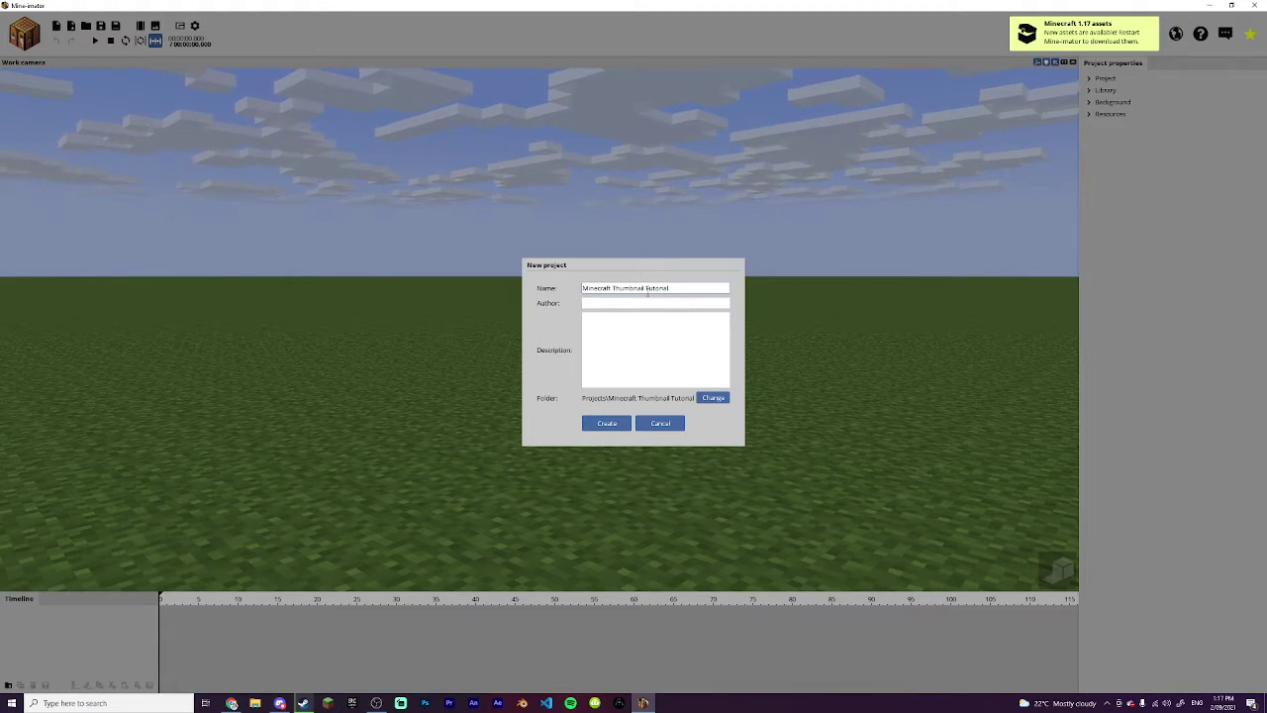
left_click(628, 303)
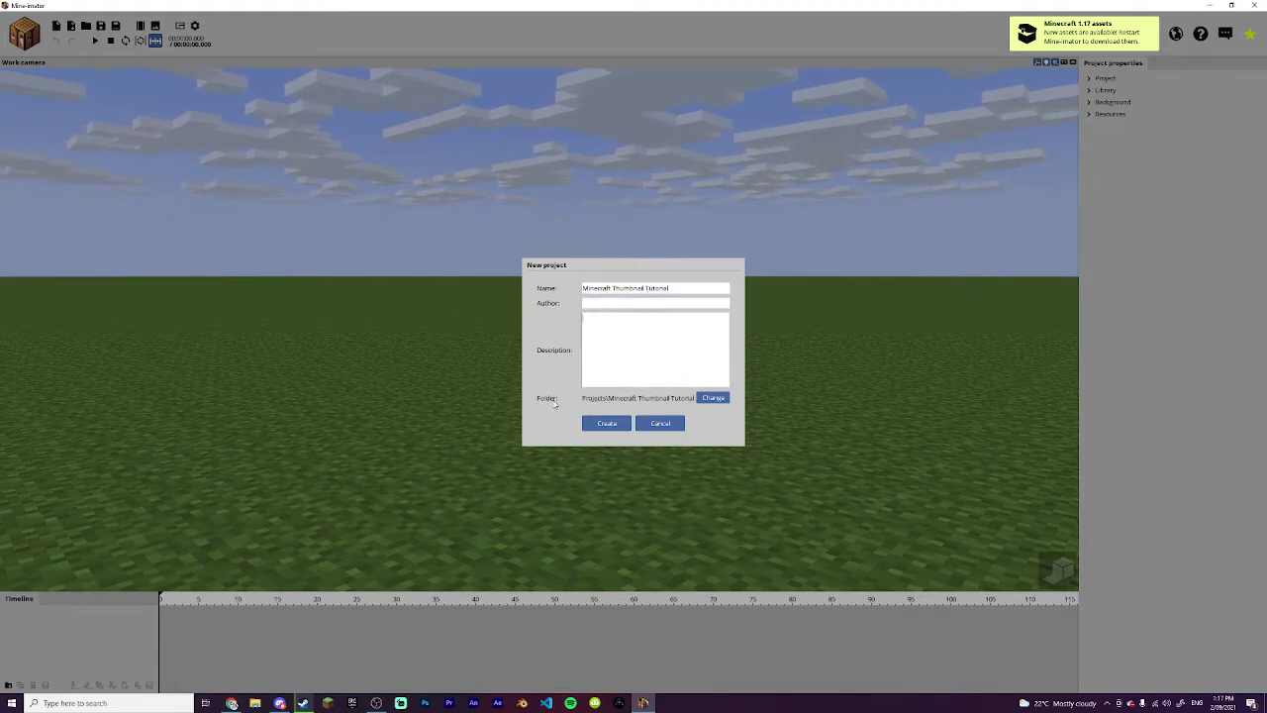
left_click(592, 425)
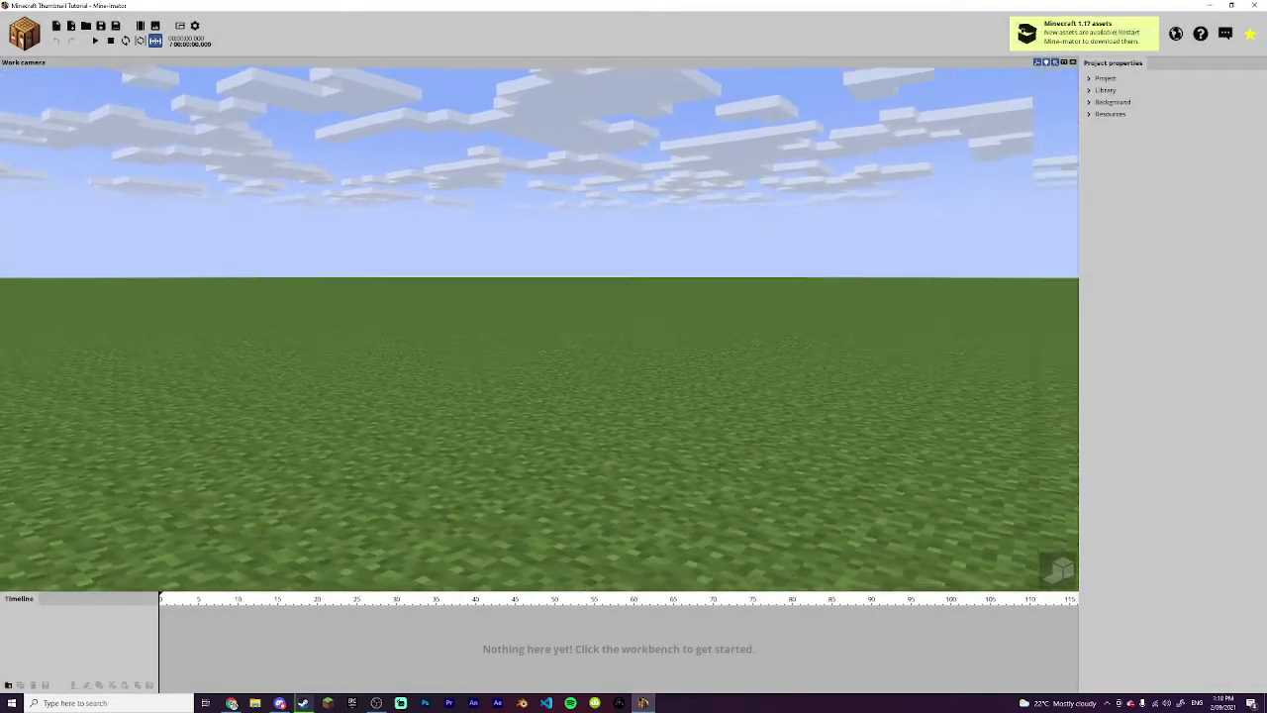
Add a camera to the scene and dock its preview in the upper corner of the work view.
left_click_drag(540, 330, 663, 360)
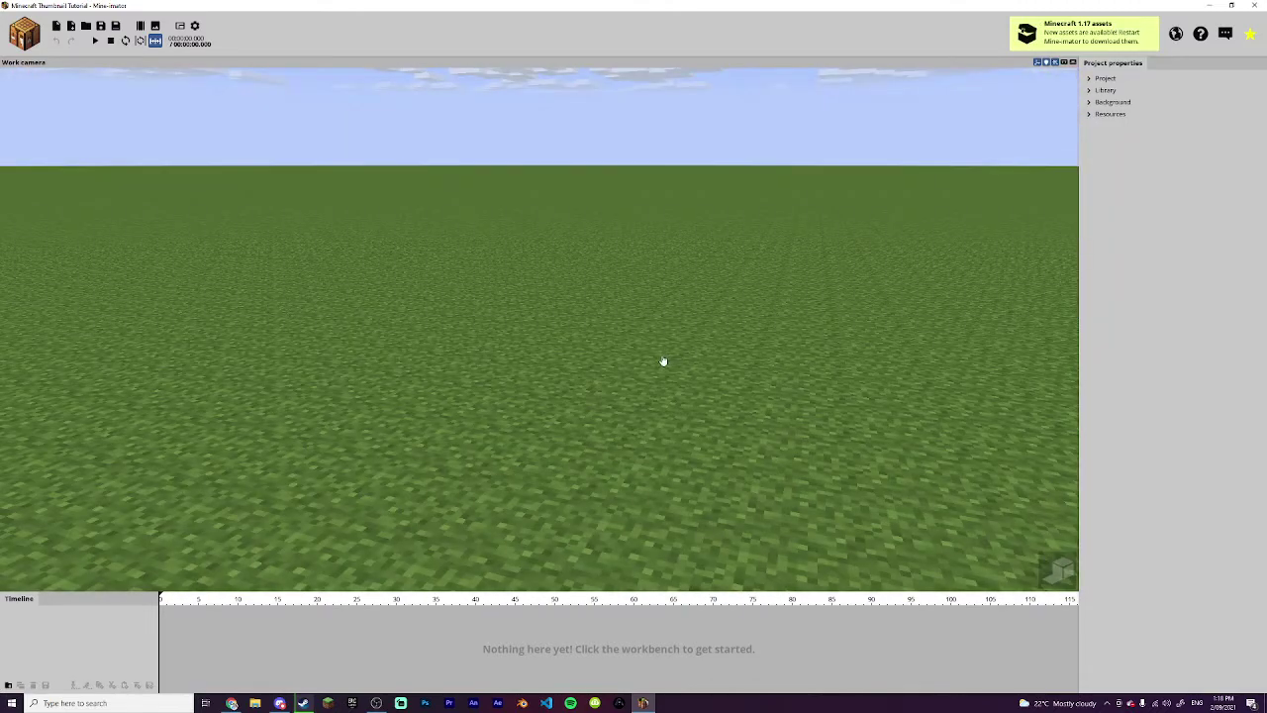
left_click(23, 31)
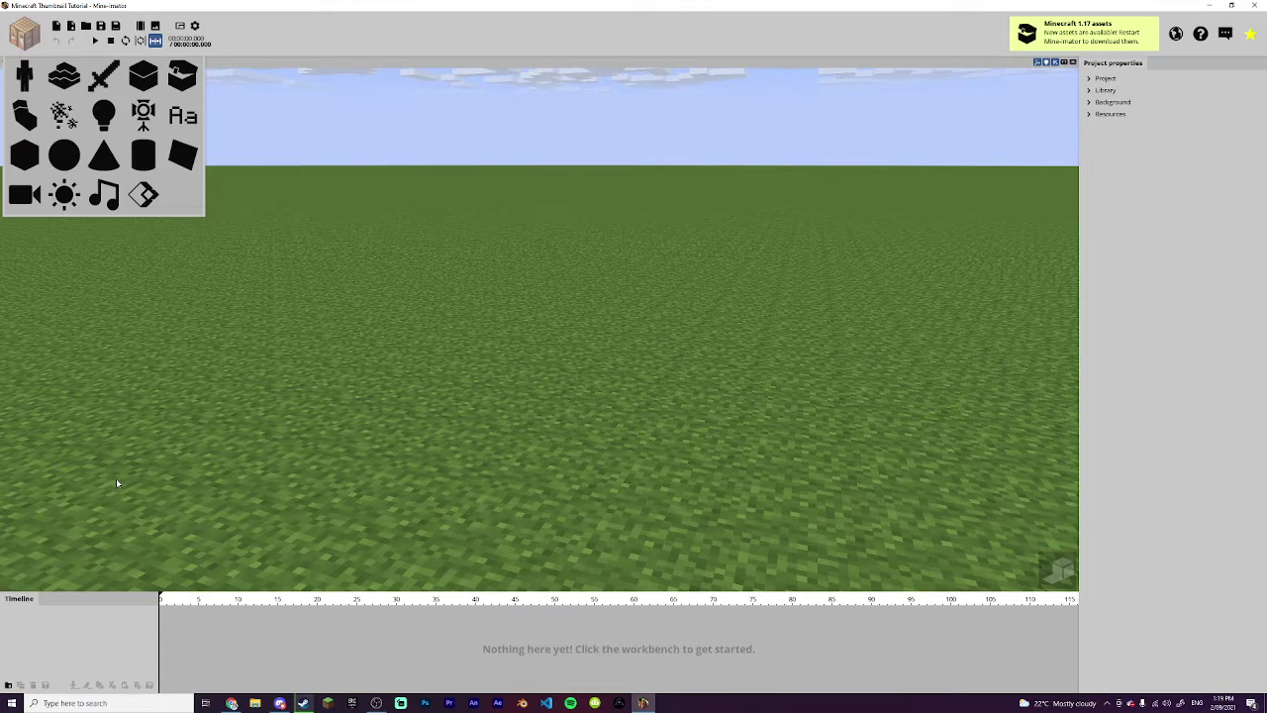
left_click(25, 195)
left_click(296, 145)
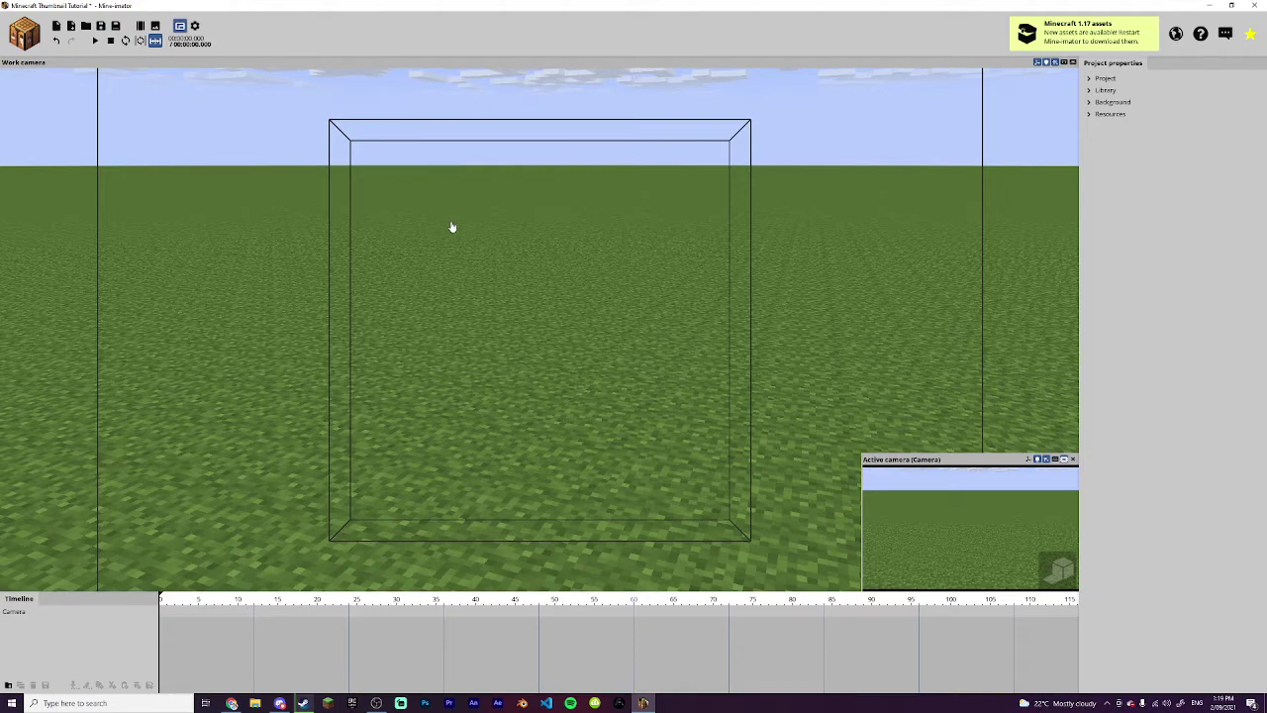
right_click_drag(453, 227, 993, 197)
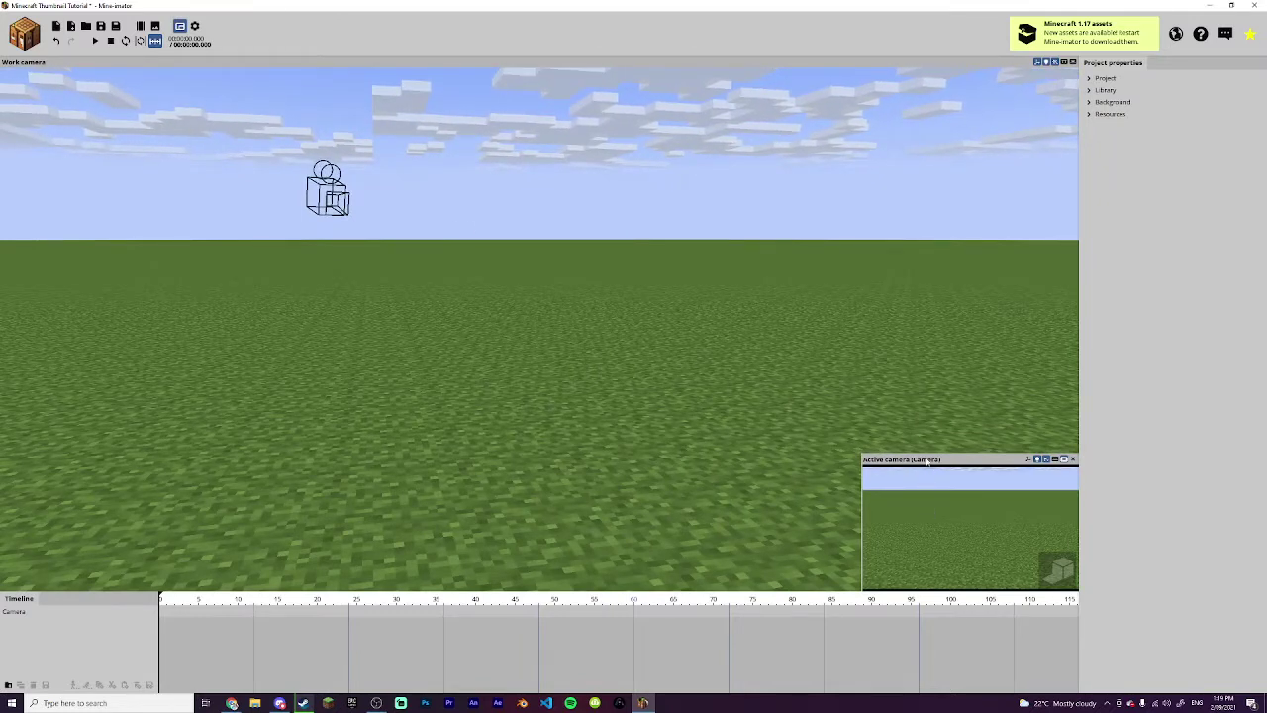
left_click_drag(921, 462, 964, 201)
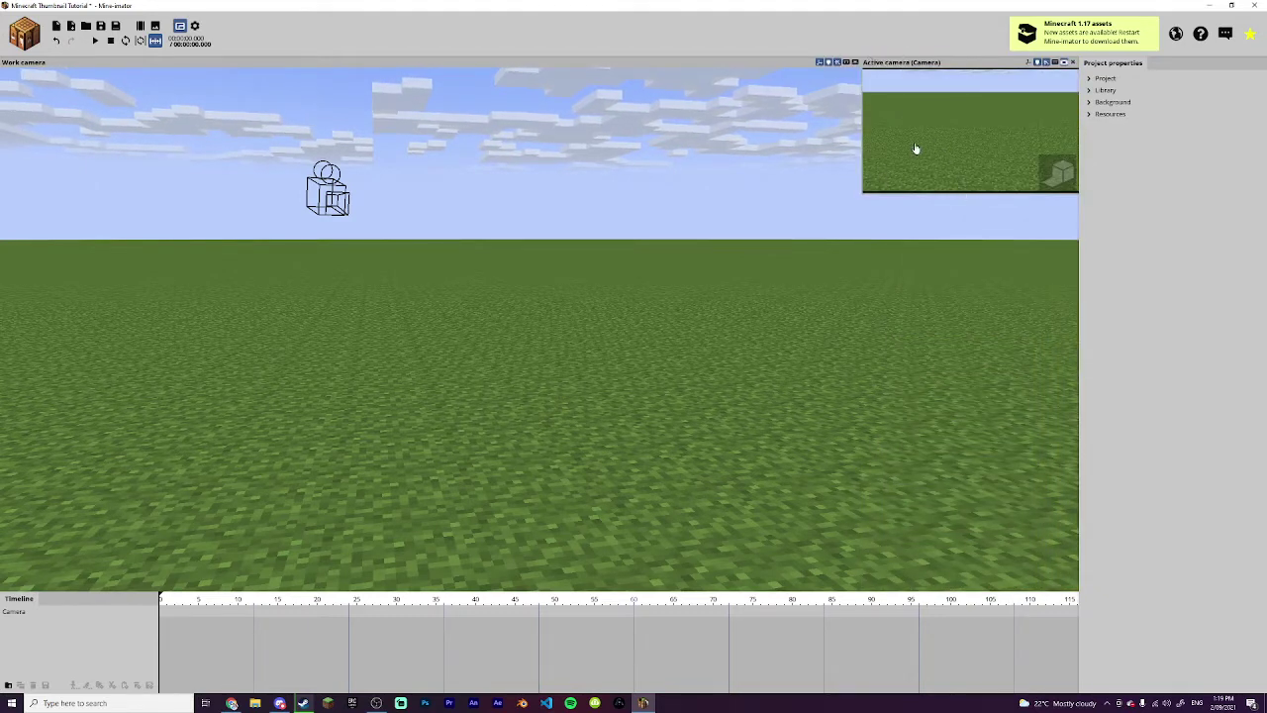
Move the camera along its X axis to about -5, then deselect it.
left_click(332, 197)
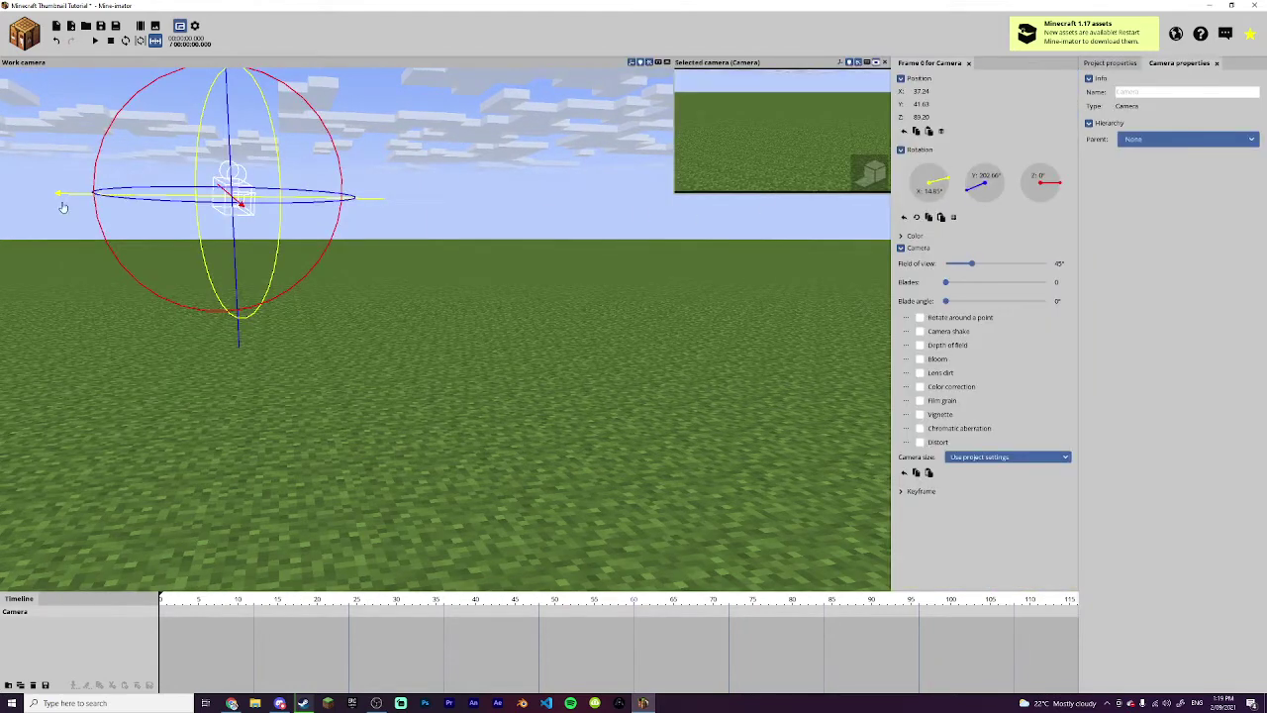
left_click_drag(56, 198, 225, 158)
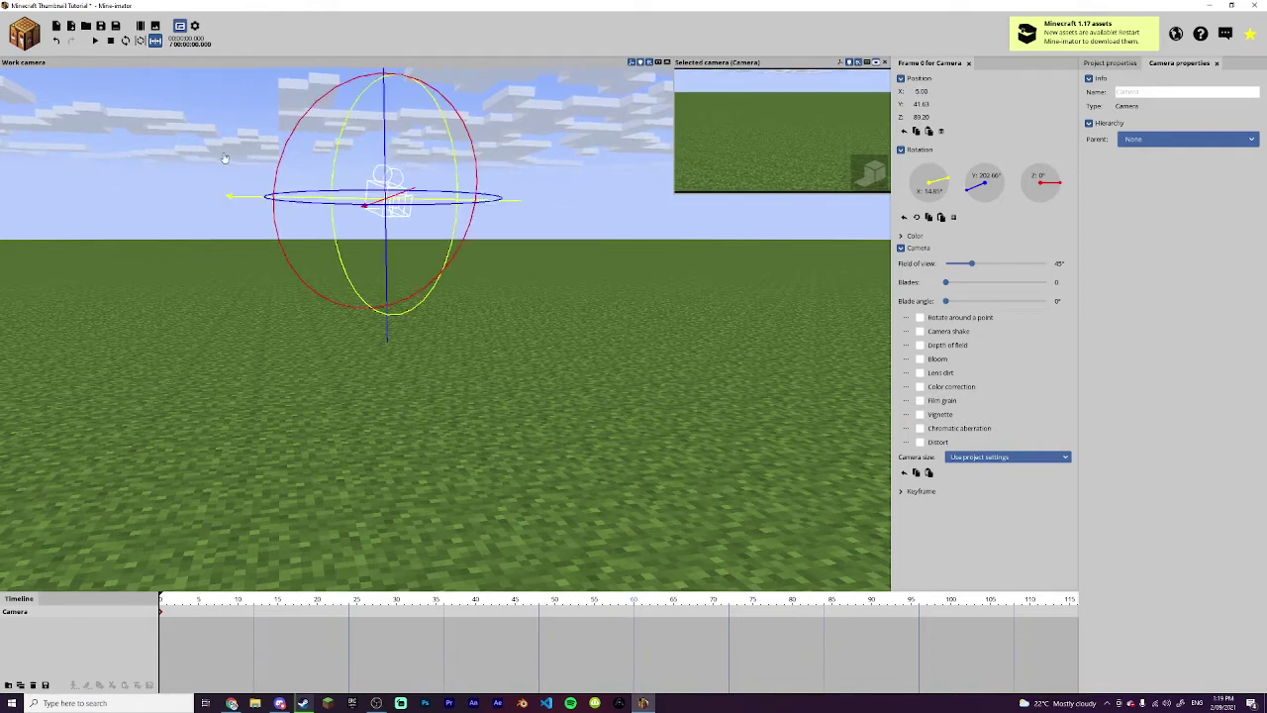
left_click(151, 239)
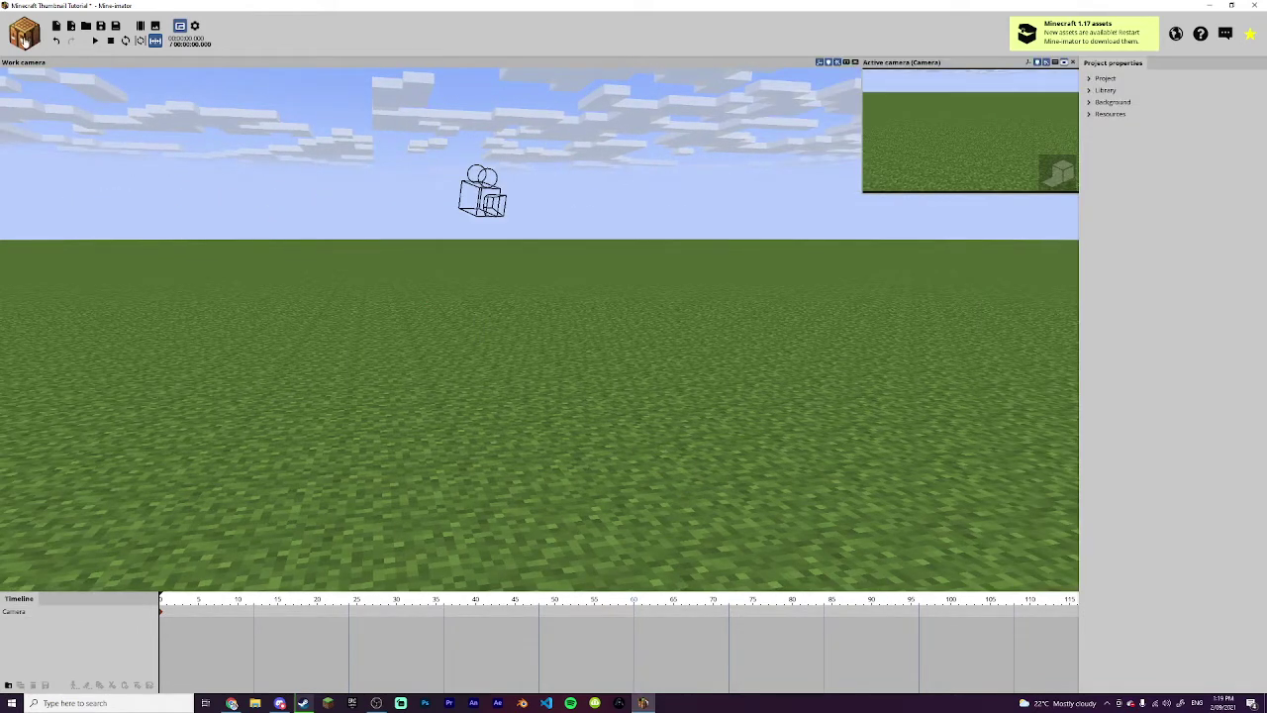
Create a Human character with the Steve variant, using the joemyjoemyjoe skin image from the Textures folder.
left_click(24, 36)
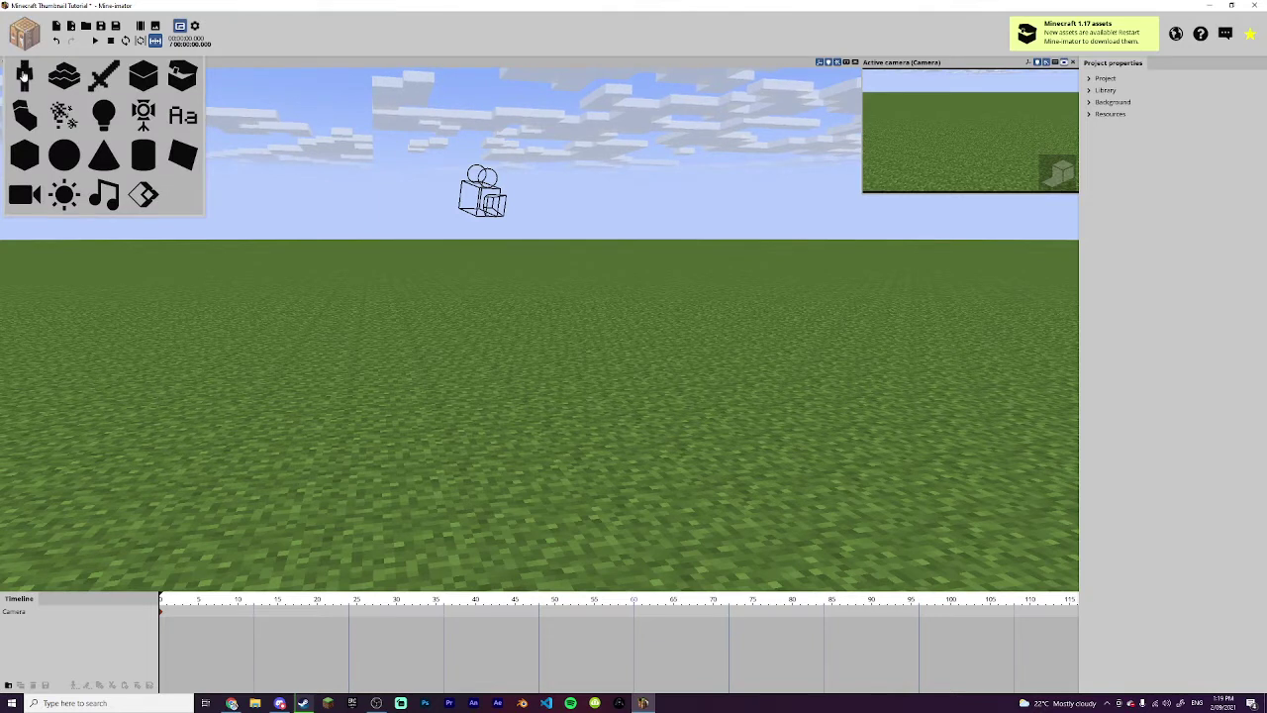
left_click(24, 75)
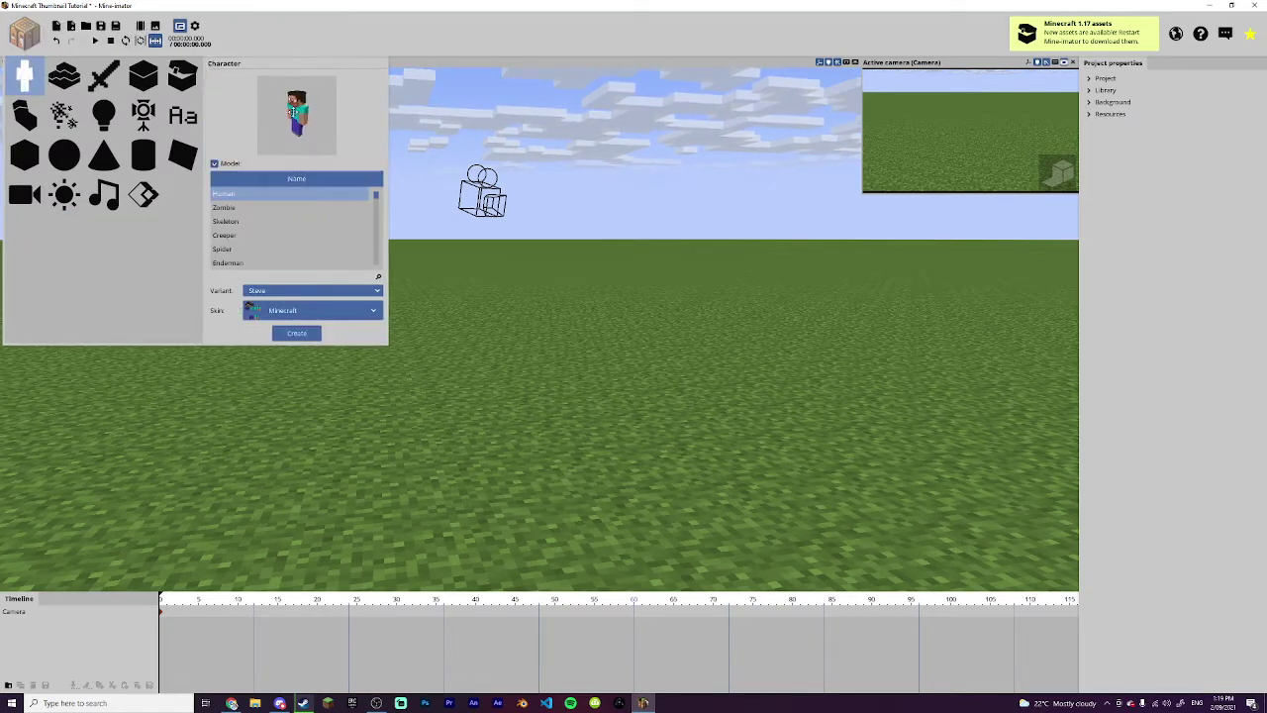
left_click_drag(296, 102, 309, 97)
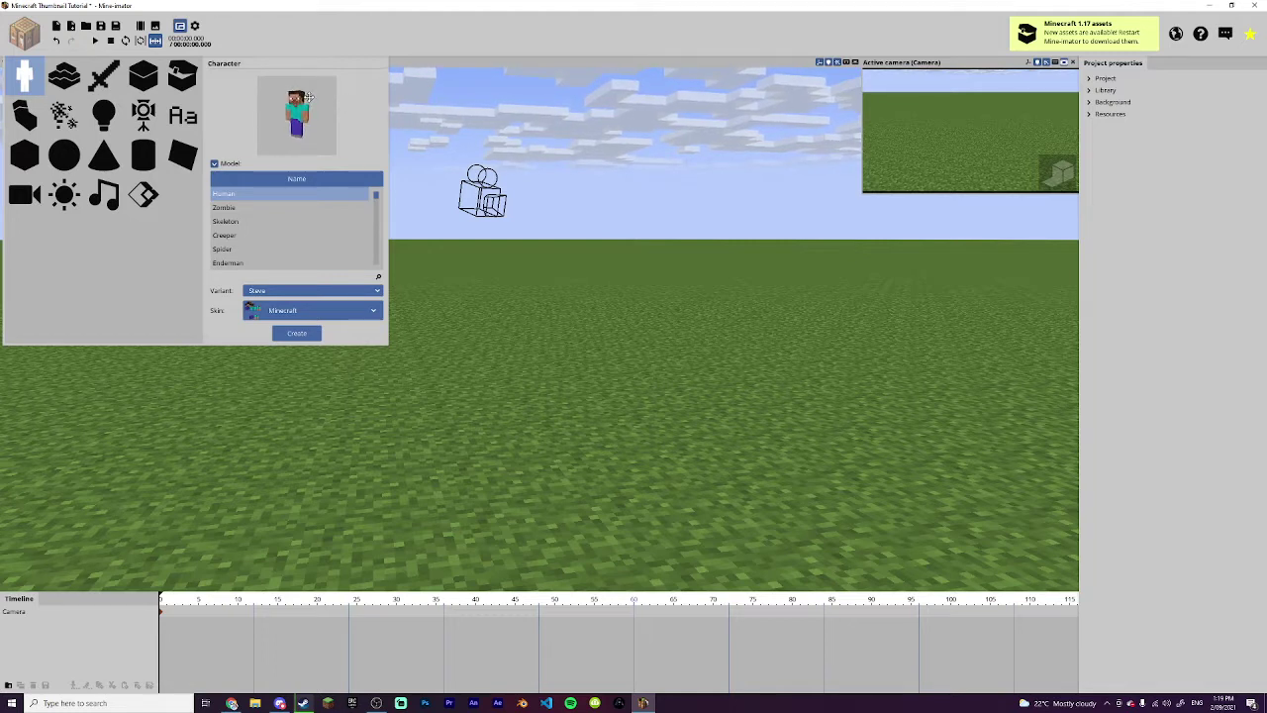
left_click(287, 310)
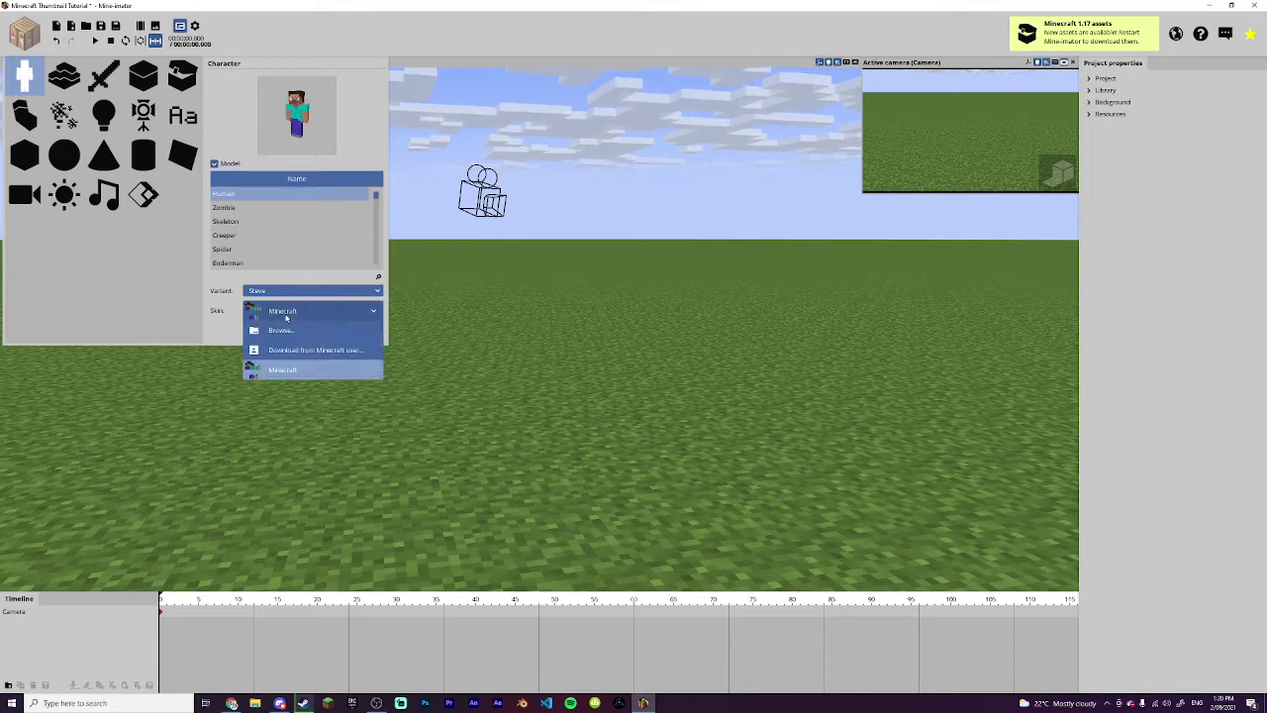
left_click(279, 311)
left_click(273, 293)
left_click(274, 290)
left_click(280, 316)
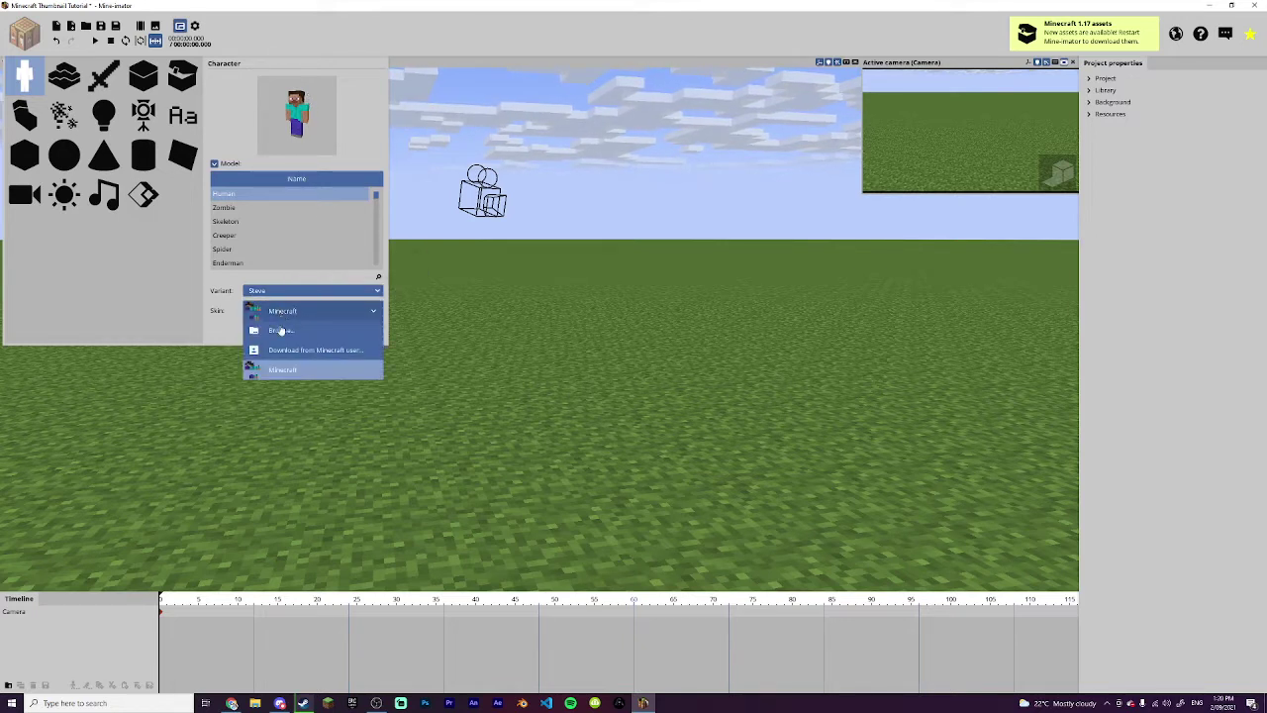
left_click(281, 334)
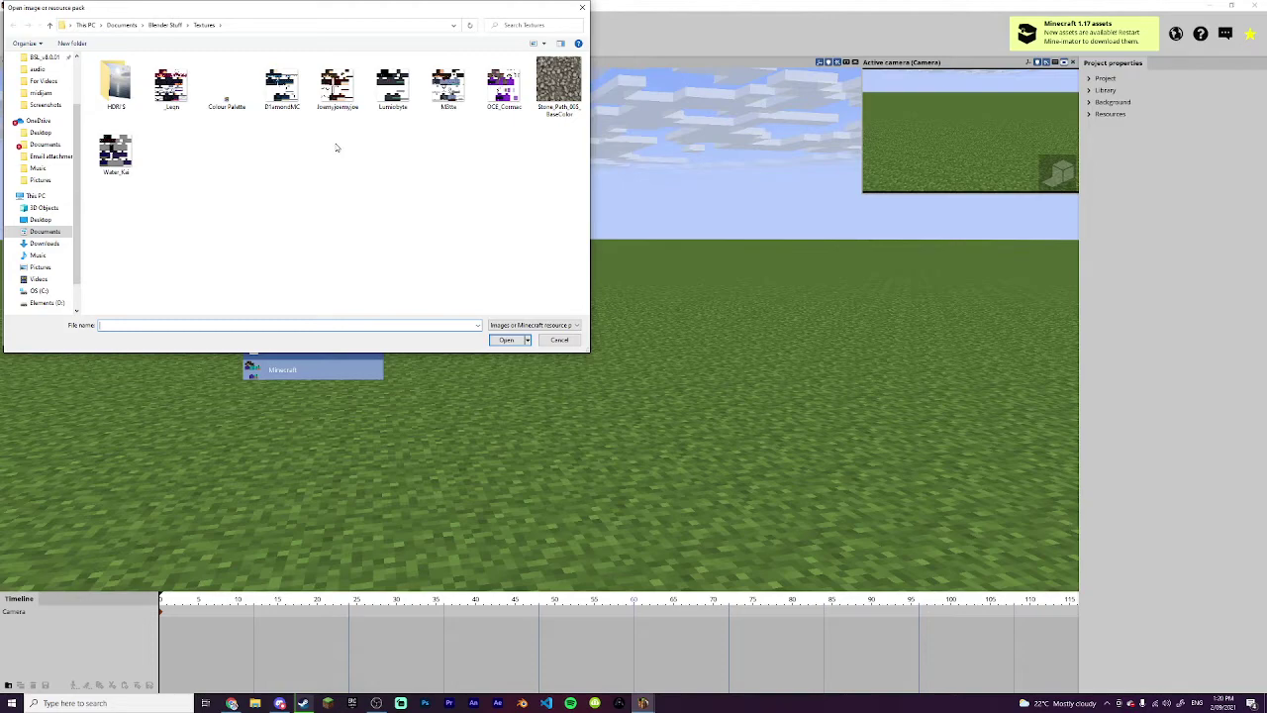
double_click(339, 89)
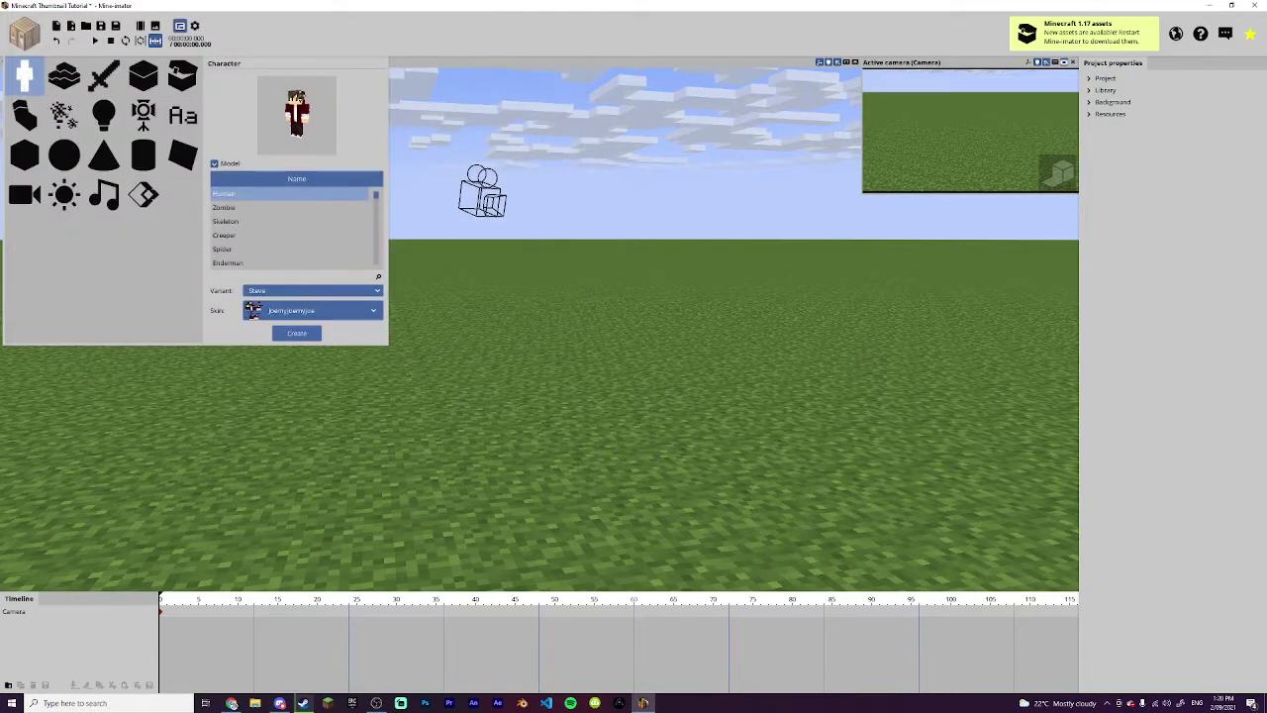
left_click(295, 334)
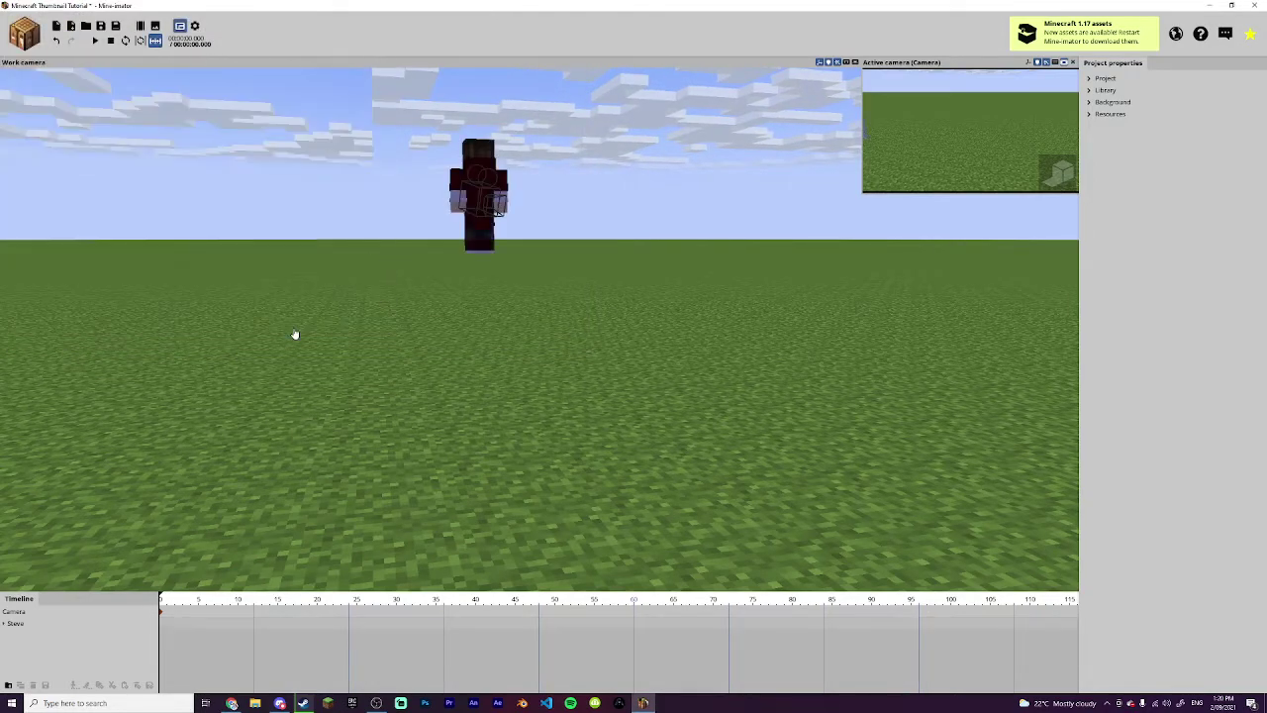
Examine the new character and the camera placed inside it from the front and the side.
left_click_drag(610, 206, 851, 273)
scroll(610, 206, "up", 5)
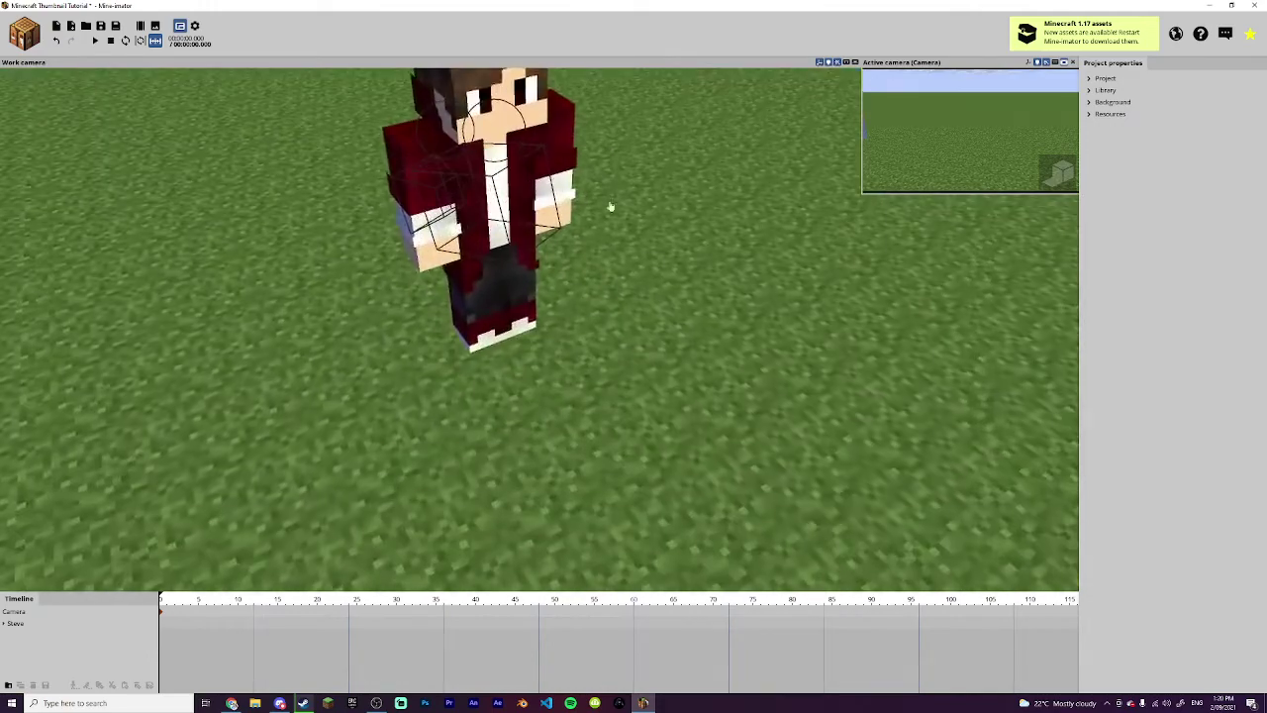
right_click_drag(611, 206, 612, 358)
key("w")
key("s")
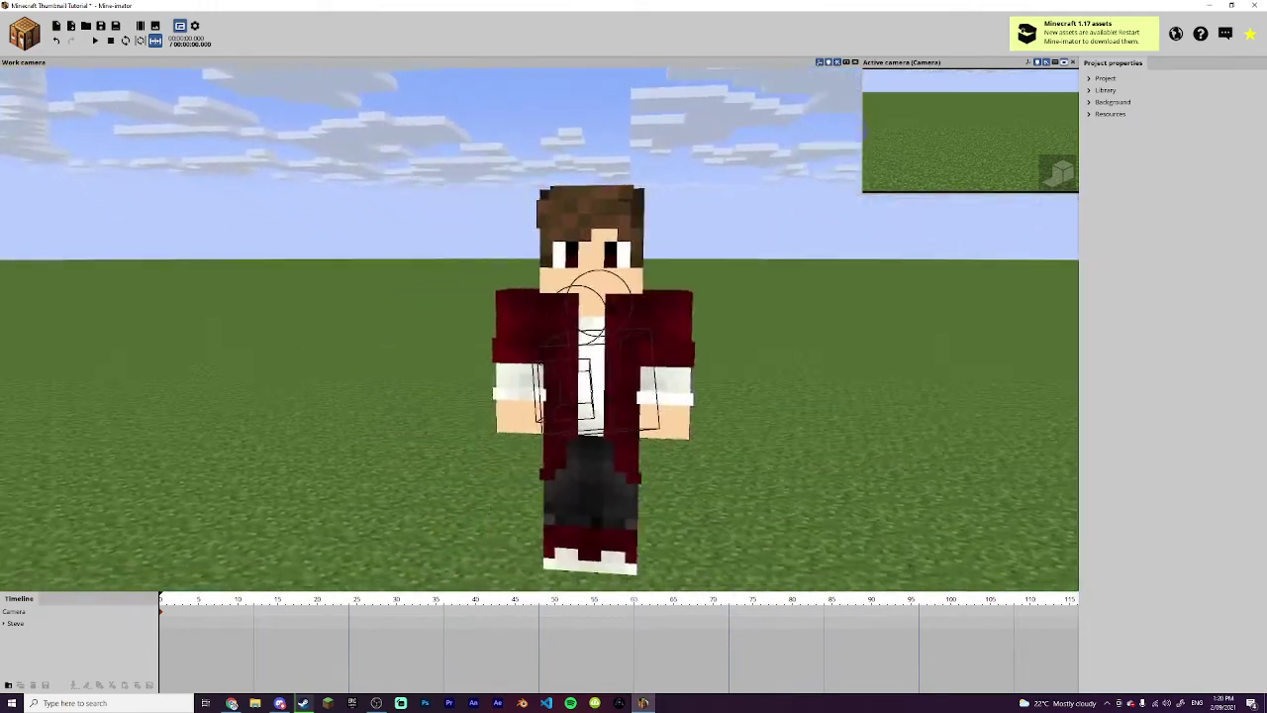
key("d")
right_click_drag(664, 243, 644, 222)
key("w")
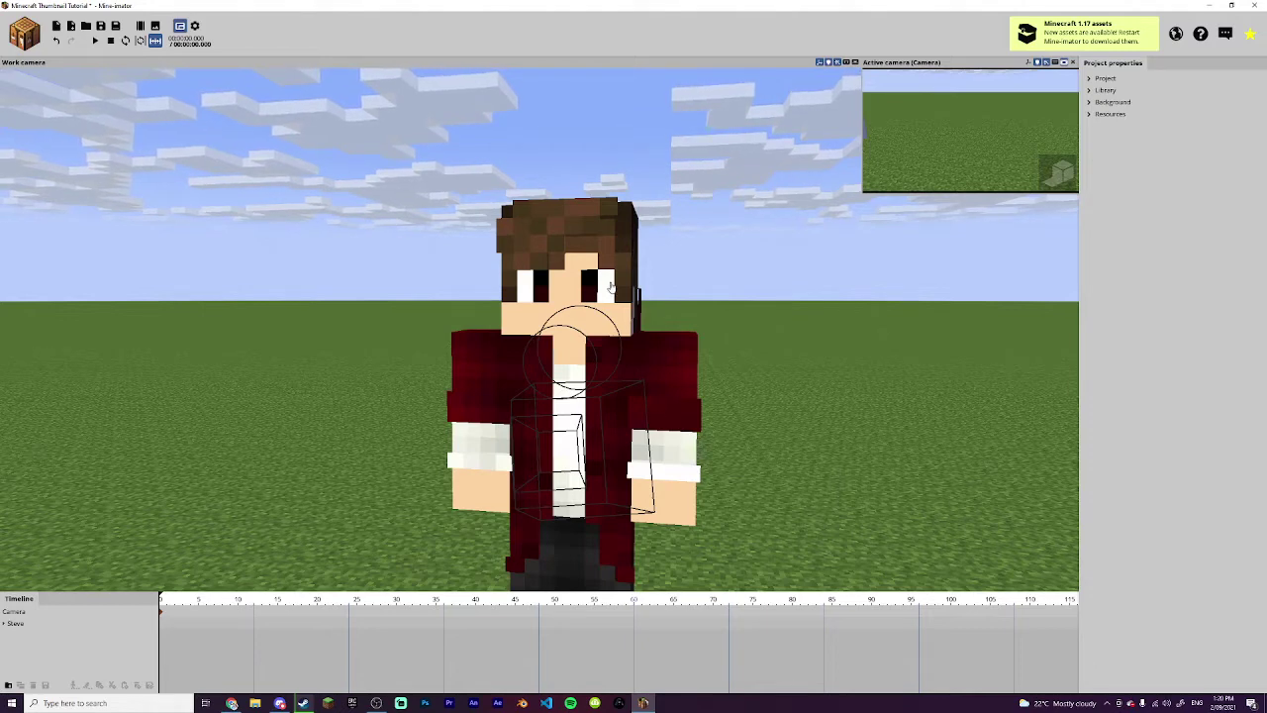
key("s")
right_click_drag(621, 321, 607, 297)
key("d")
key("a")
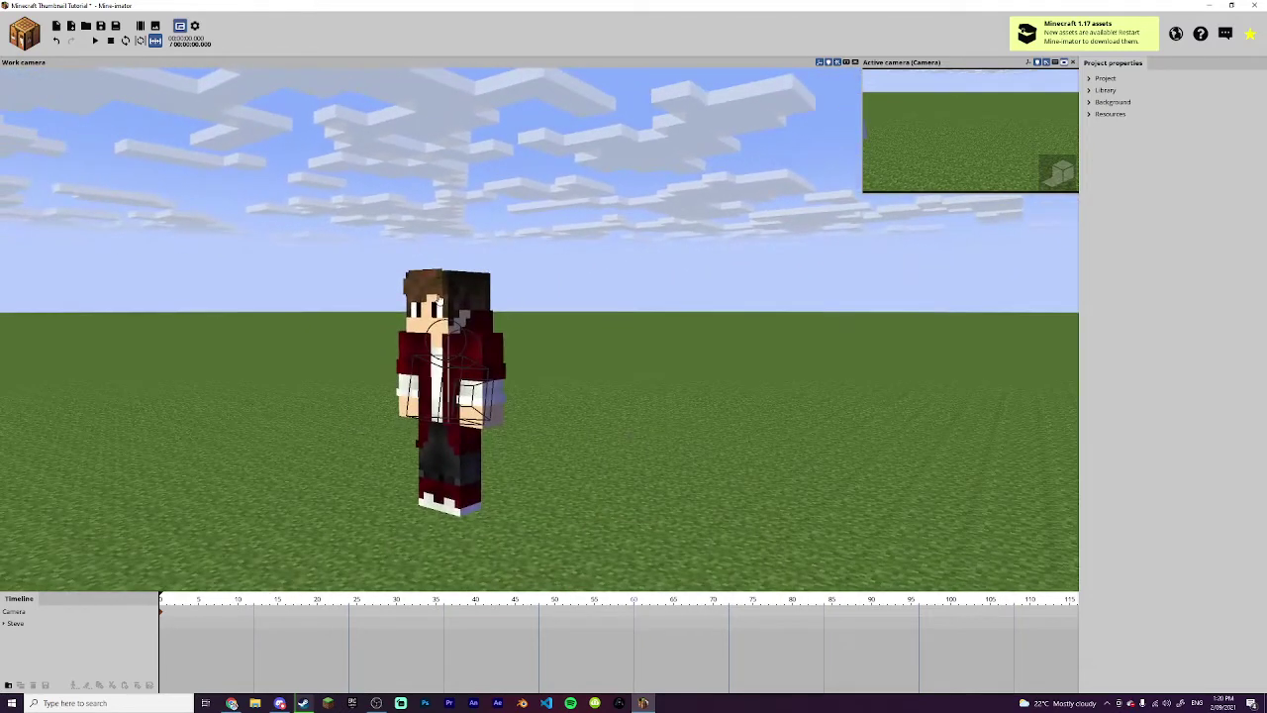
Lower the character vertically to Y 0 so that its feet stand on the ground.
left_click(436, 295)
left_click_drag(352, 359, 355, 512)
right_click_drag(356, 512, 543, 127)
key("w")
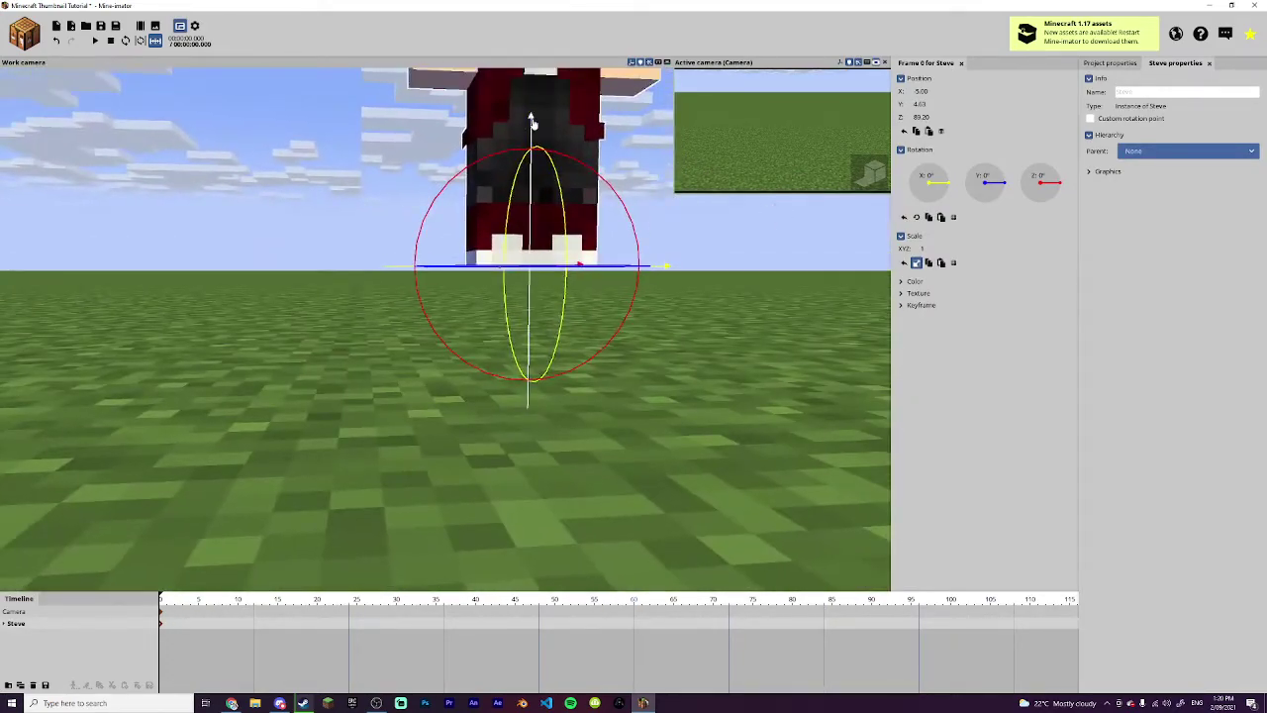
left_click_drag(543, 127, 531, 189)
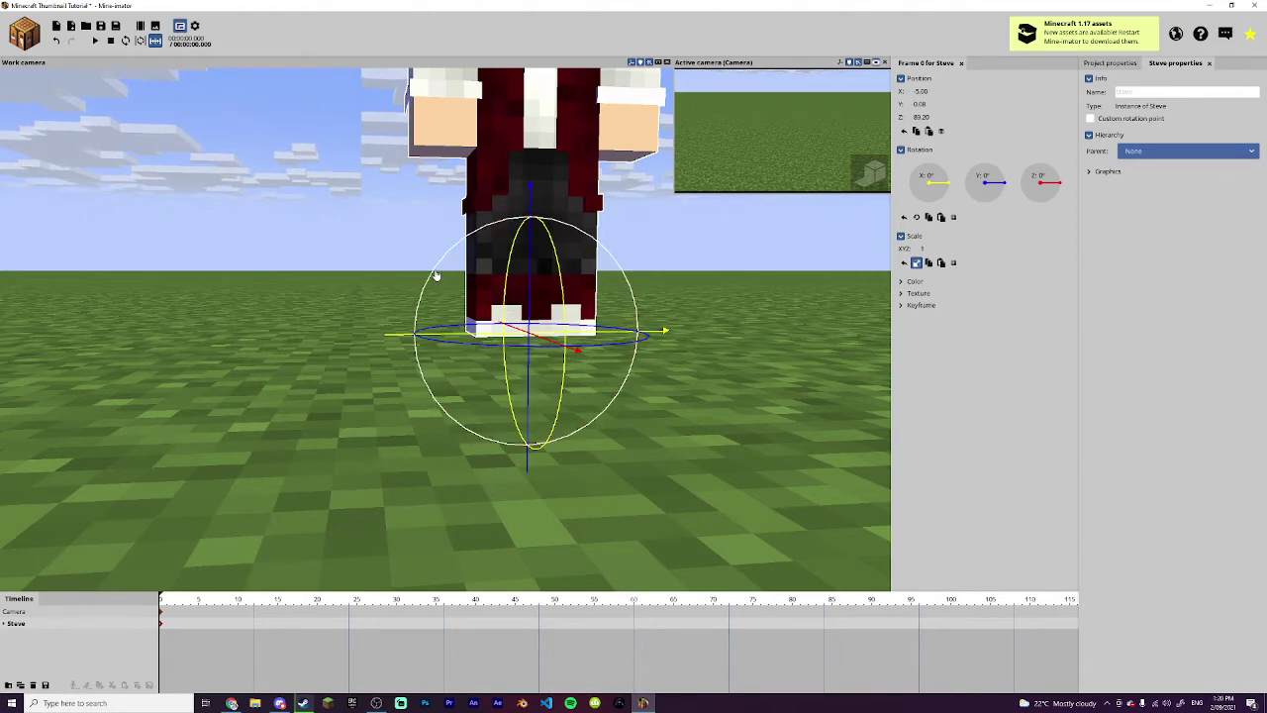
Select the camera above the character and move it out along its depth axis to stand in front of the character.
right_click_drag(685, 258, 594, 242)
key("s")
key("w")
key("s")
key("a")
key("w")
key("s")
left_click(357, 205)
right_click_drag(499, 283, 440, 293)
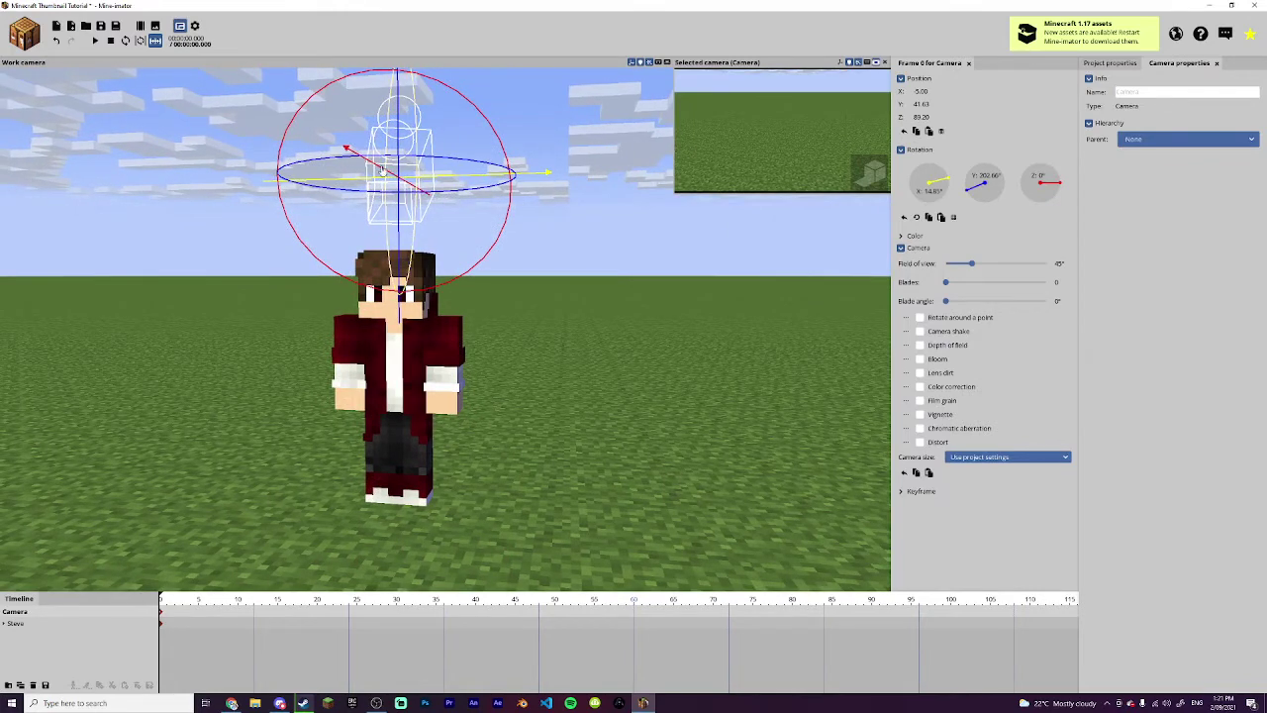
left_click_drag(371, 164, 196, 29)
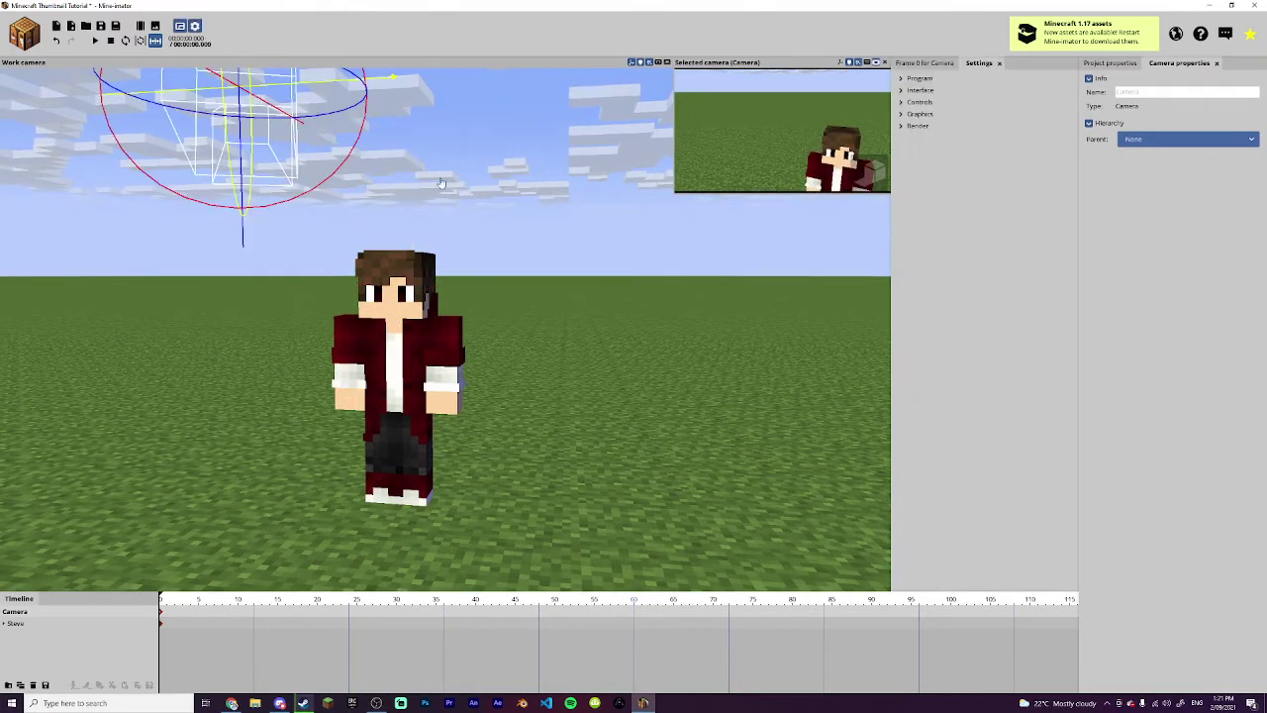
Turn the camera to face the character, lower it and adjust its distance to frame the upper body centrally.
right_click_drag(441, 183, 461, 429)
key("s")
left_click_drag(461, 433, 431, 444)
left_click_drag(385, 260, 387, 341)
mouse_move(385, 441)
left_mouse_down()
mouse_move(382, 461)
mouse_move(382, 438)
left_mouse_up()
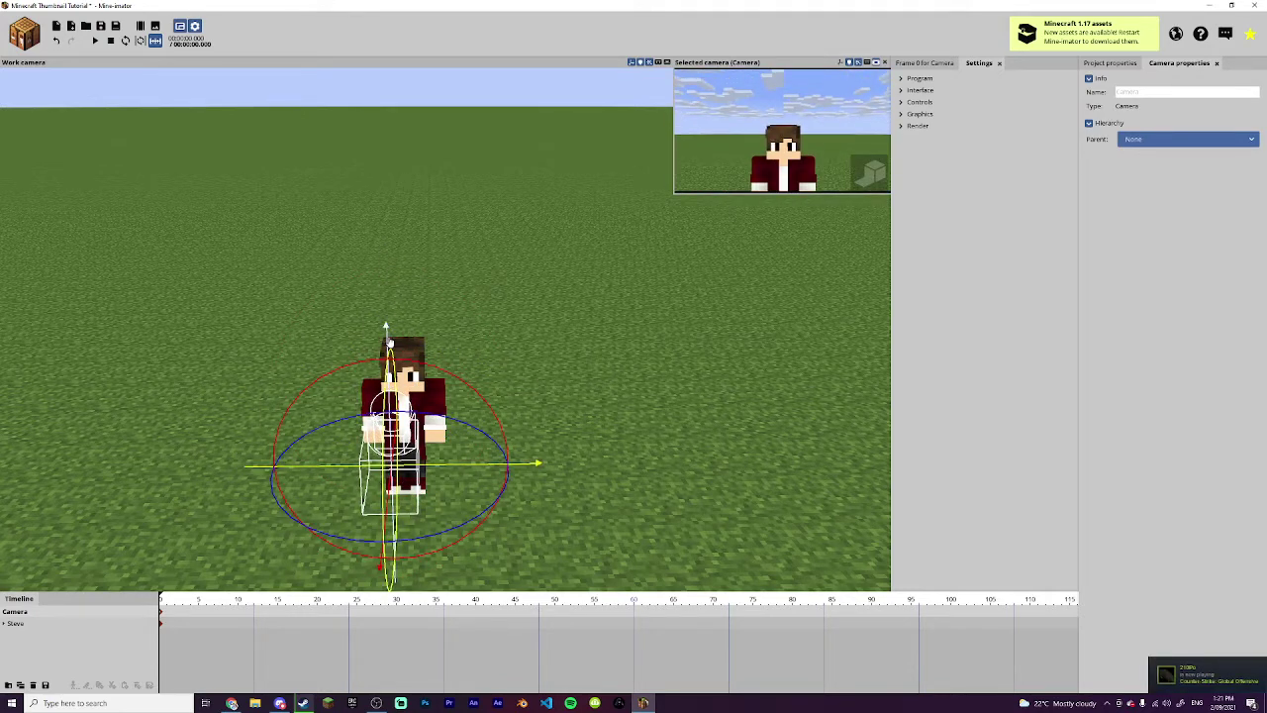
left_click_drag(389, 342, 389, 390)
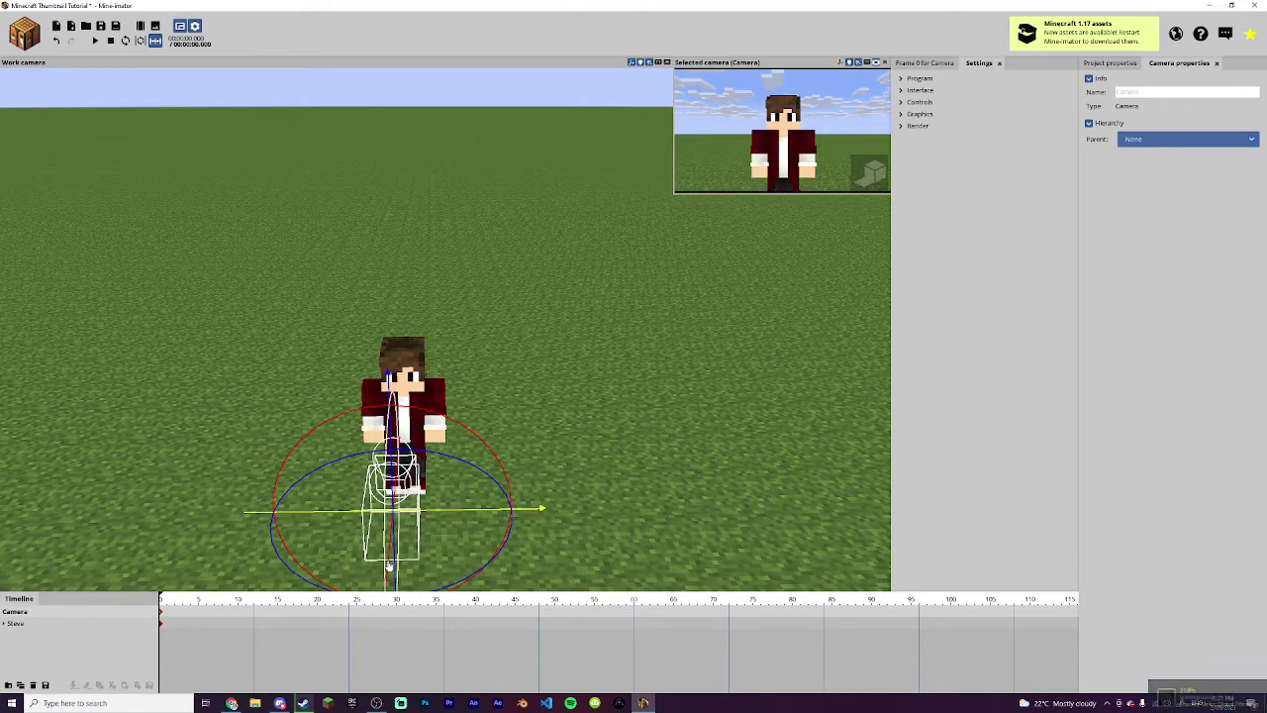
left_click_drag(389, 564, 392, 531)
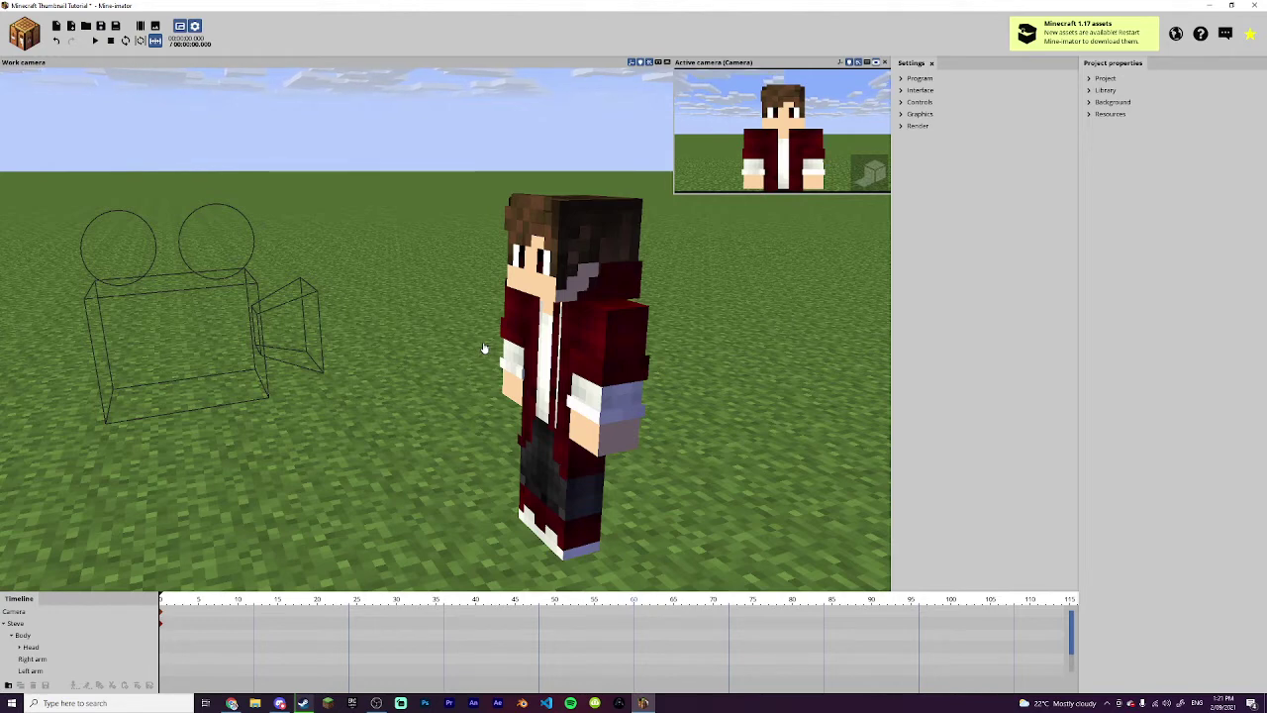
Shift the background's time of day slightly so that the sun stands a little higher in the sky.
right_click_drag(484, 348, 297, 396)
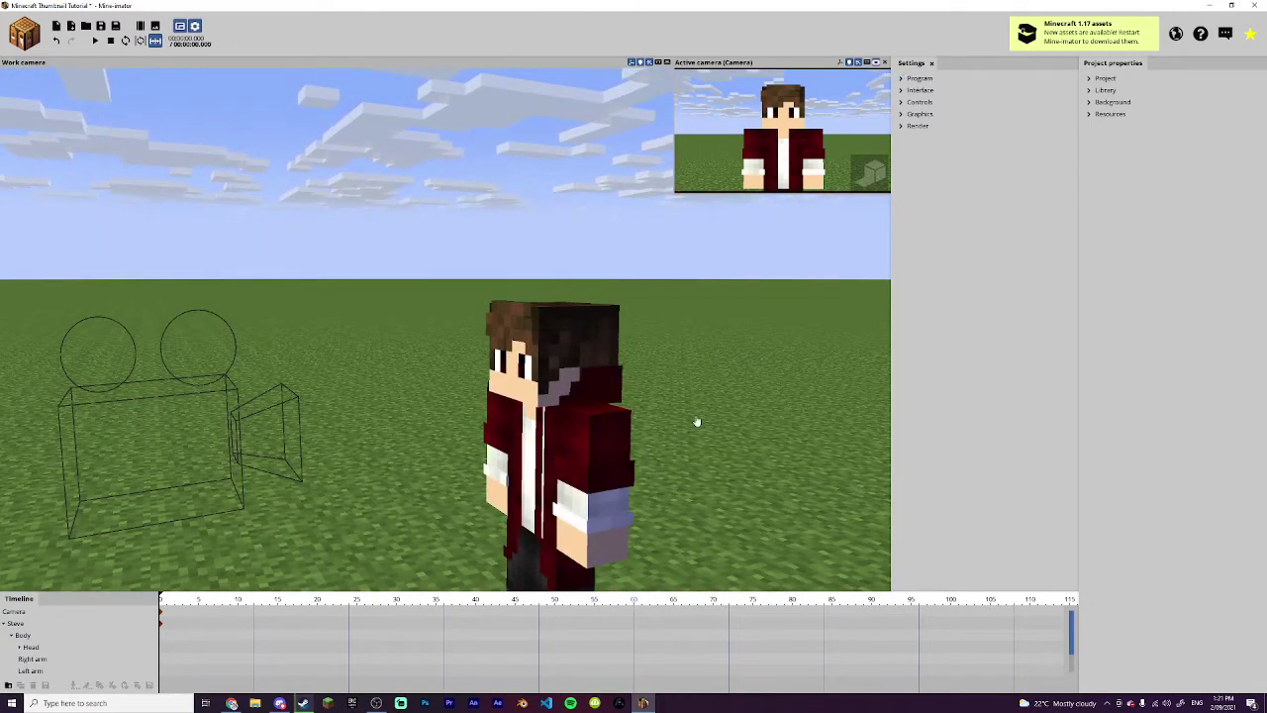
left_click(1110, 101)
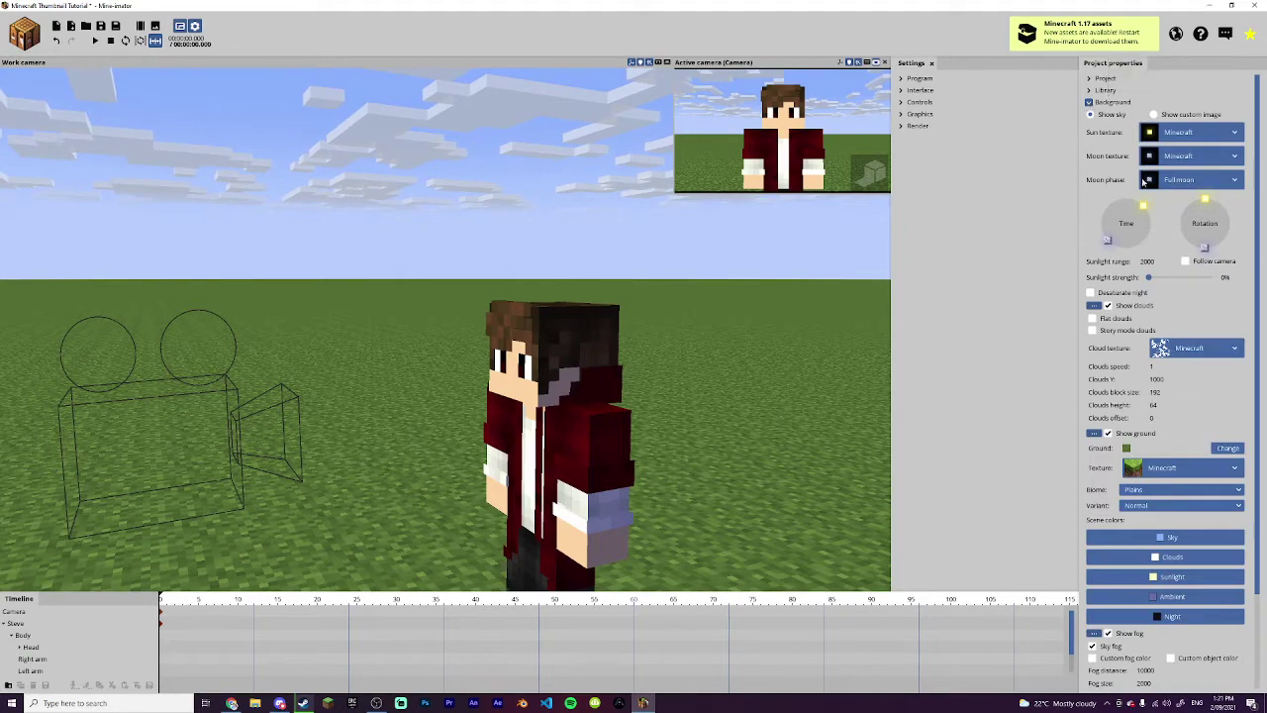
mouse_move(1144, 207)
left_mouse_down()
mouse_move(1122, 258)
mouse_move(1106, 205)
mouse_move(1127, 201)
mouse_move(1154, 224)
mouse_move(1124, 234)
mouse_move(1117, 201)
mouse_move(1147, 201)
left_mouse_up()
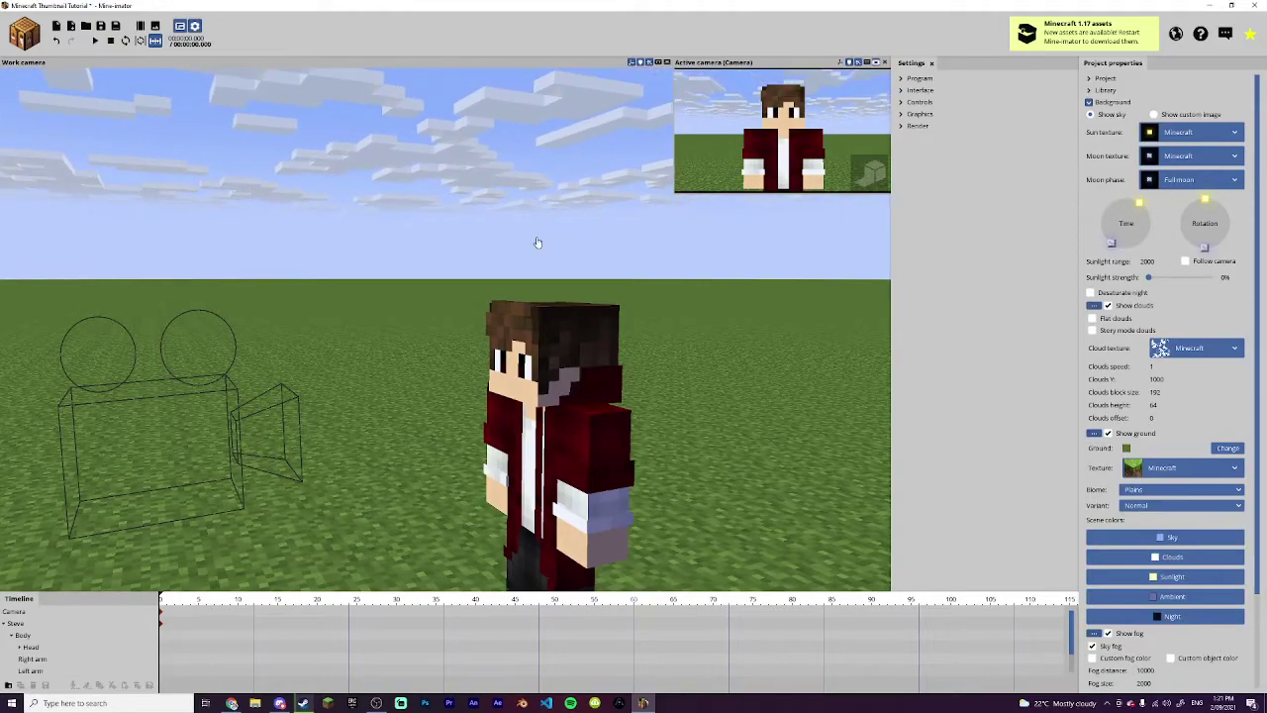
left_click_drag(500, 236, 500, 236)
right_click_drag(743, 252, 743, 252)
key("w")
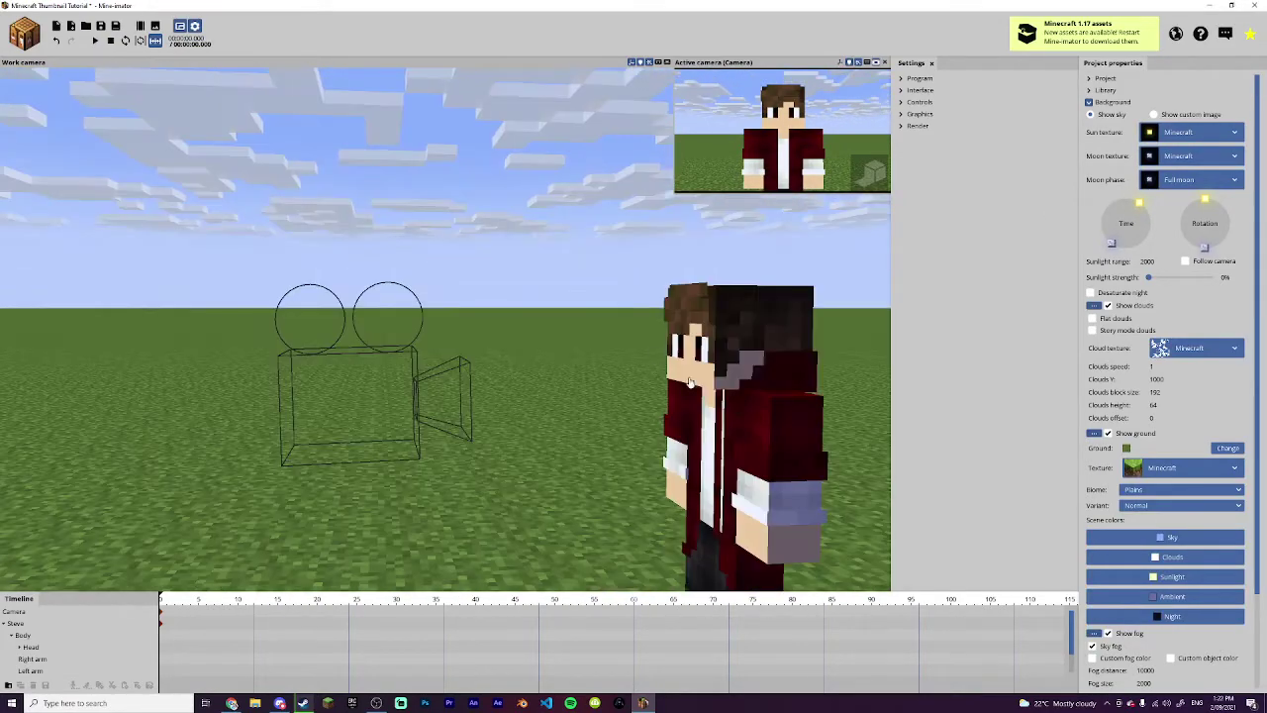
left_click_drag(600, 244, 600, 244)
right_click_drag(535, 265, 534, 266)
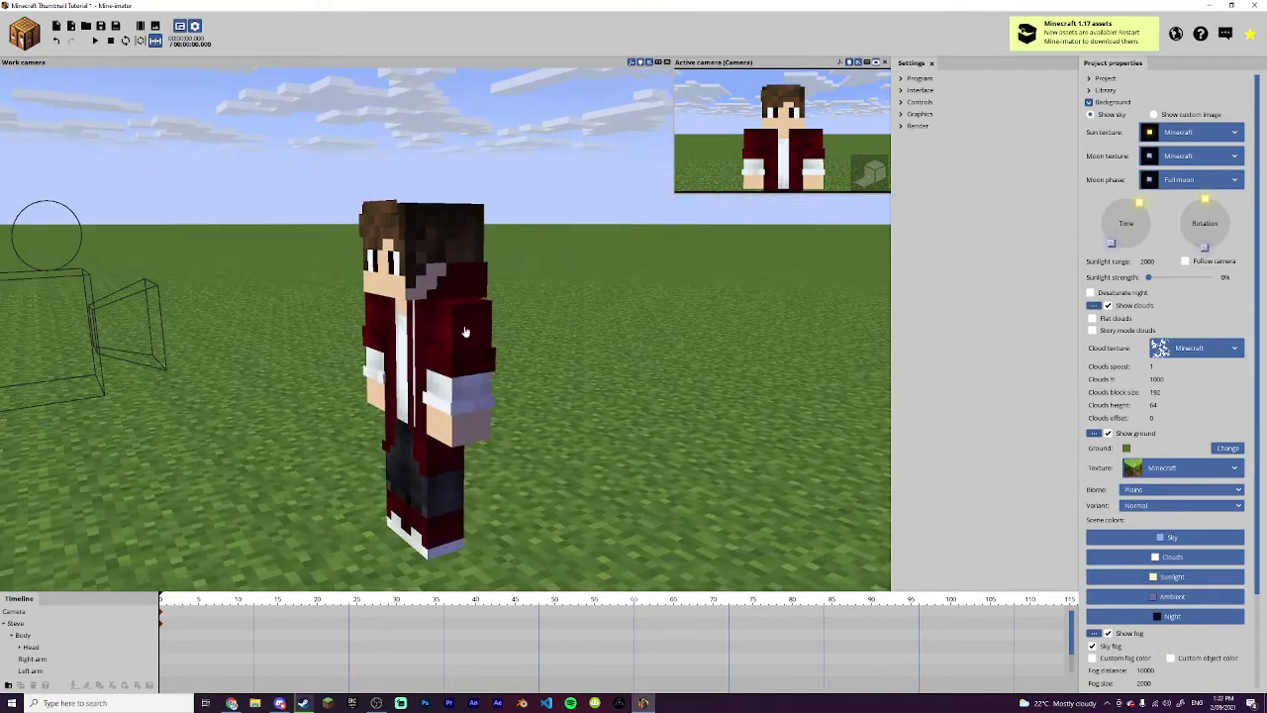
Try selecting the whole character and its hat separately in the scene.
left_click(453, 352)
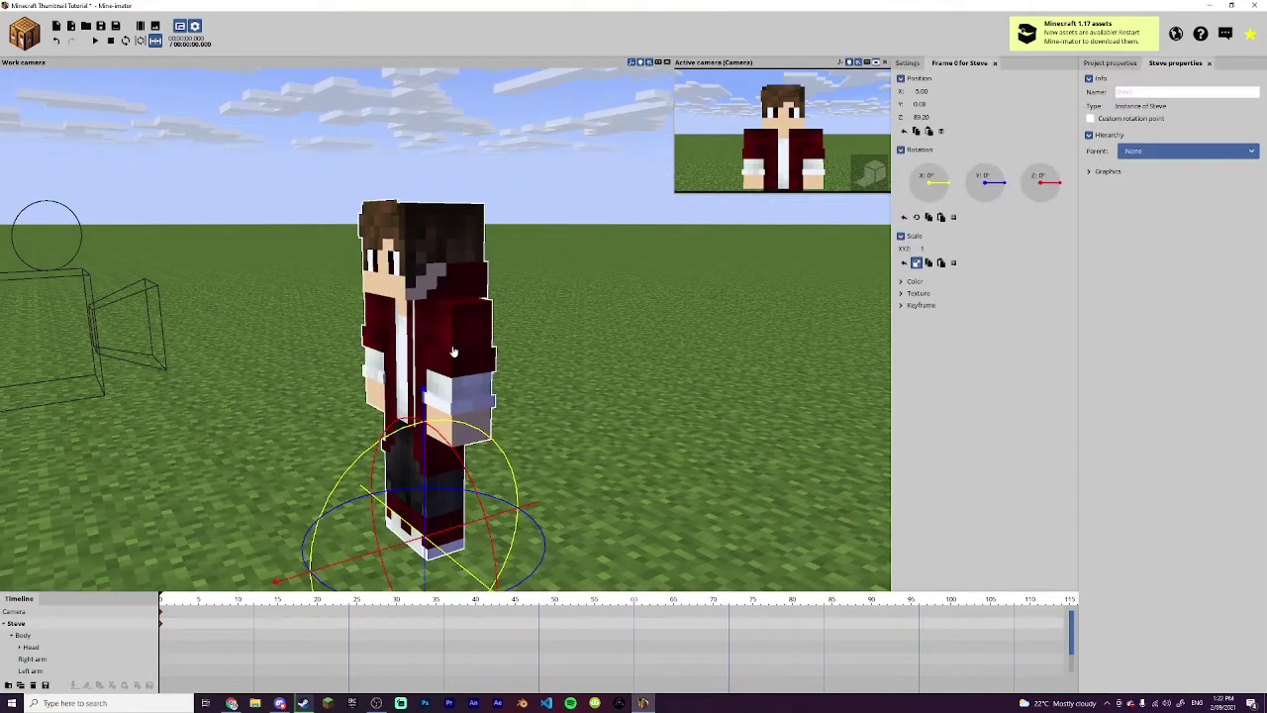
left_click(453, 352)
left_click(381, 214)
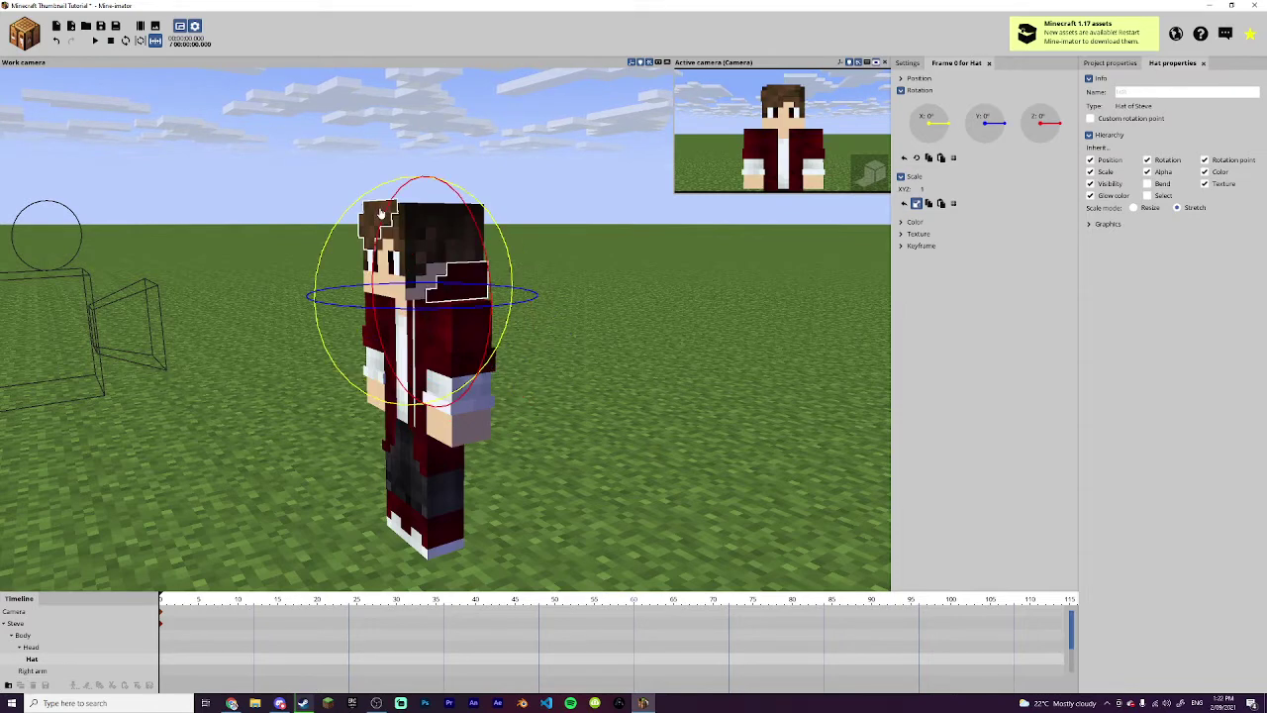
left_click(532, 234)
left_click(408, 342)
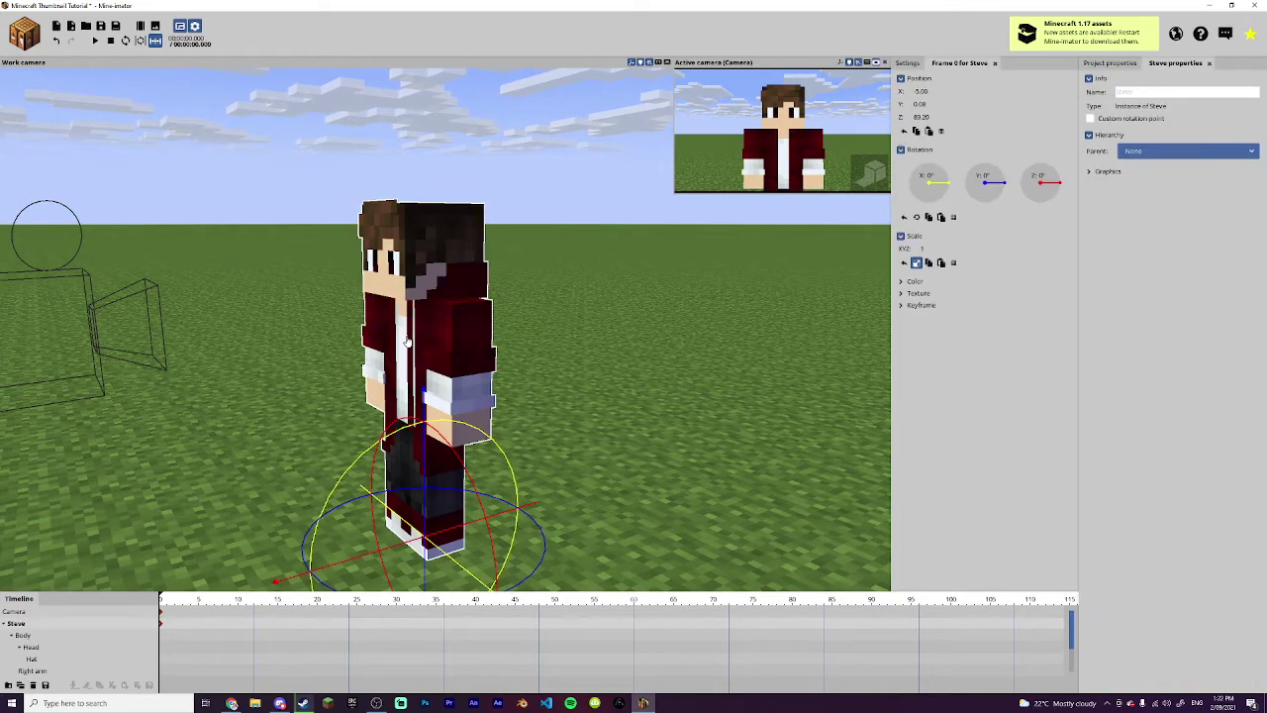
Raise the character's left arm forward to about -62° on X and bend it about 50°.
left_click(451, 333)
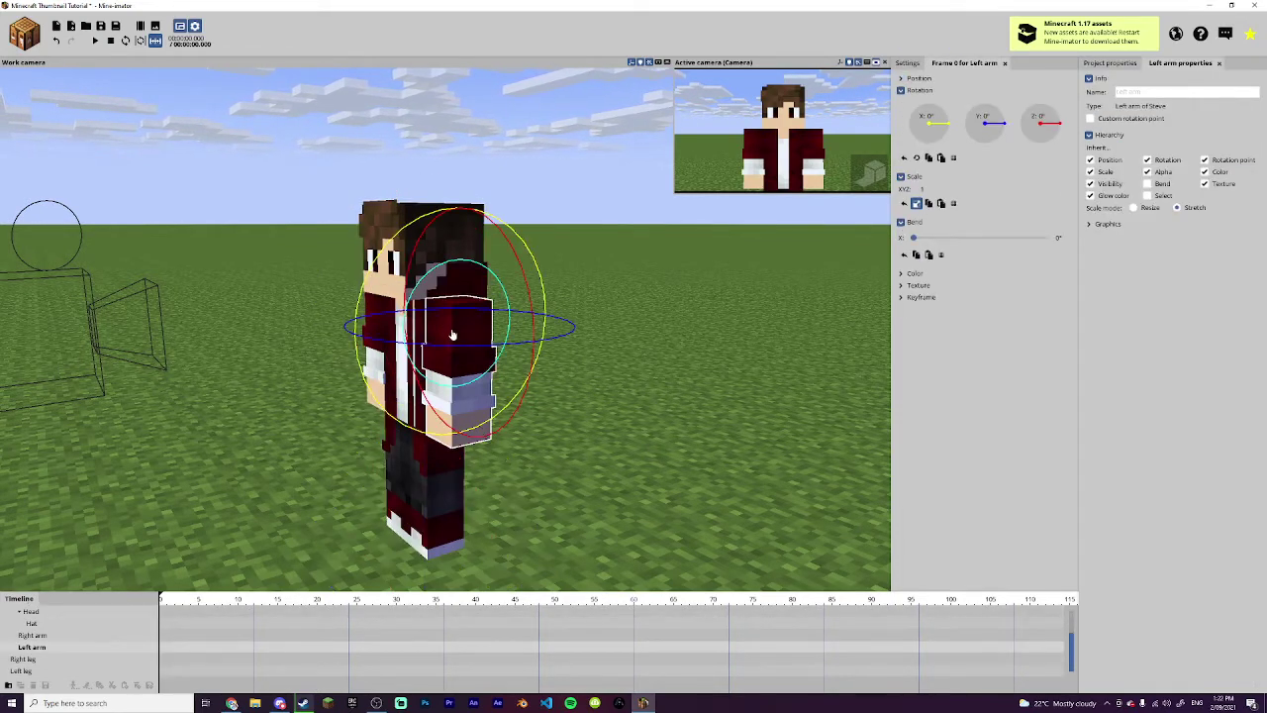
key("w")
mouse_move(526, 351)
right_mouse_down()
mouse_move(513, 348)
mouse_move(526, 351)
right_mouse_up()
key("s")
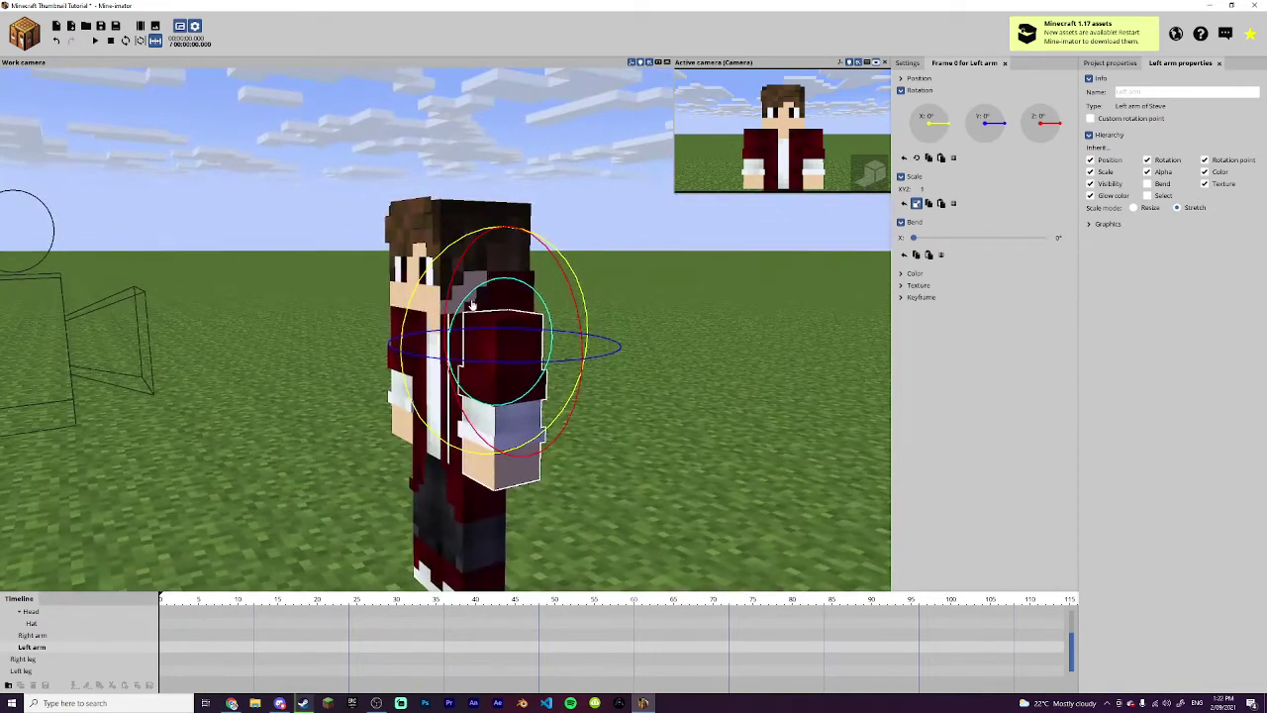
mouse_move(472, 295)
left_mouse_down()
mouse_move(437, 265)
mouse_move(455, 218)
mouse_move(556, 188)
left_mouse_up()
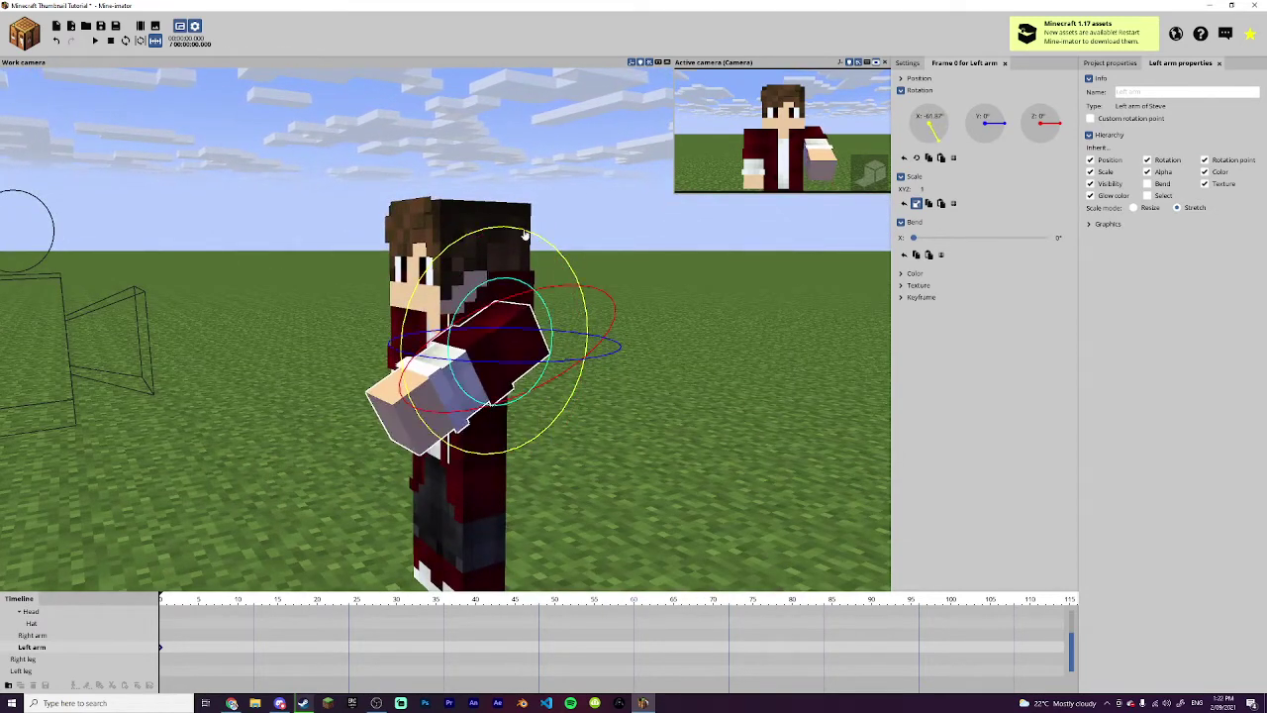
left_click_drag(458, 310, 501, 260)
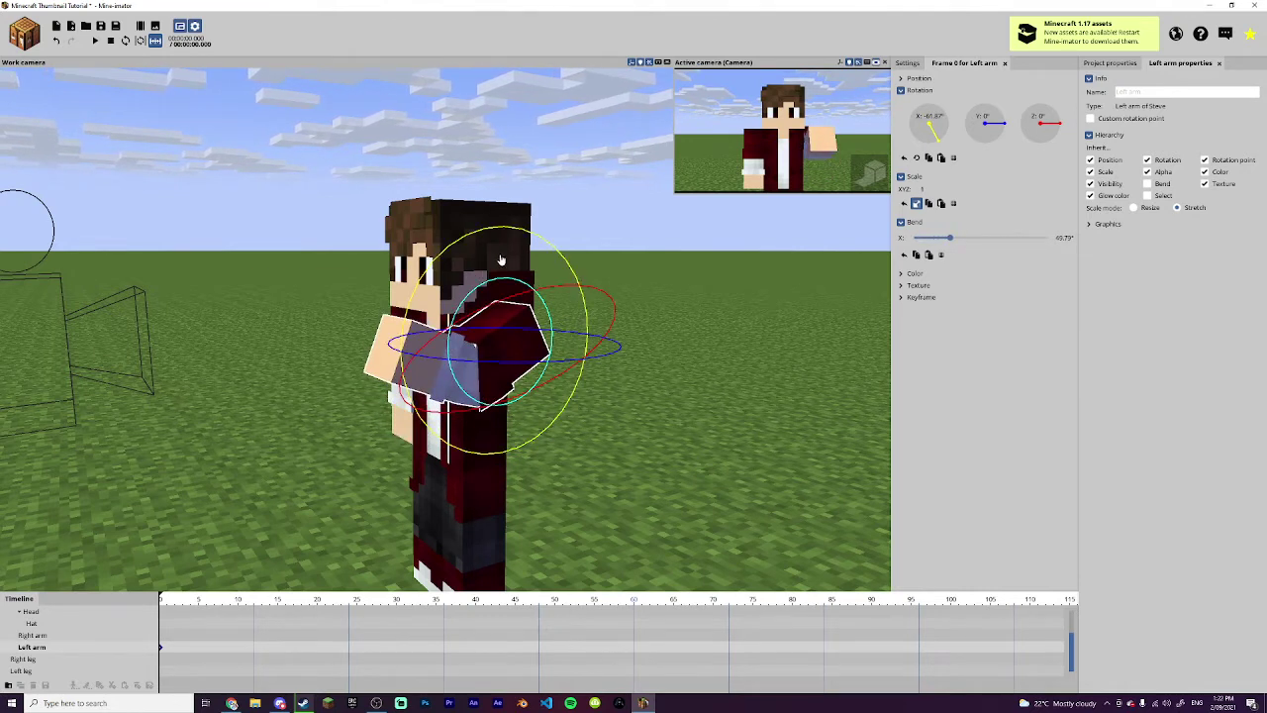
Swing the character's right arm outward to about -37.5° on Z and bend it about 63°.
right_click_drag(551, 243, 613, 235)
right_click_drag(613, 236, 633, 236)
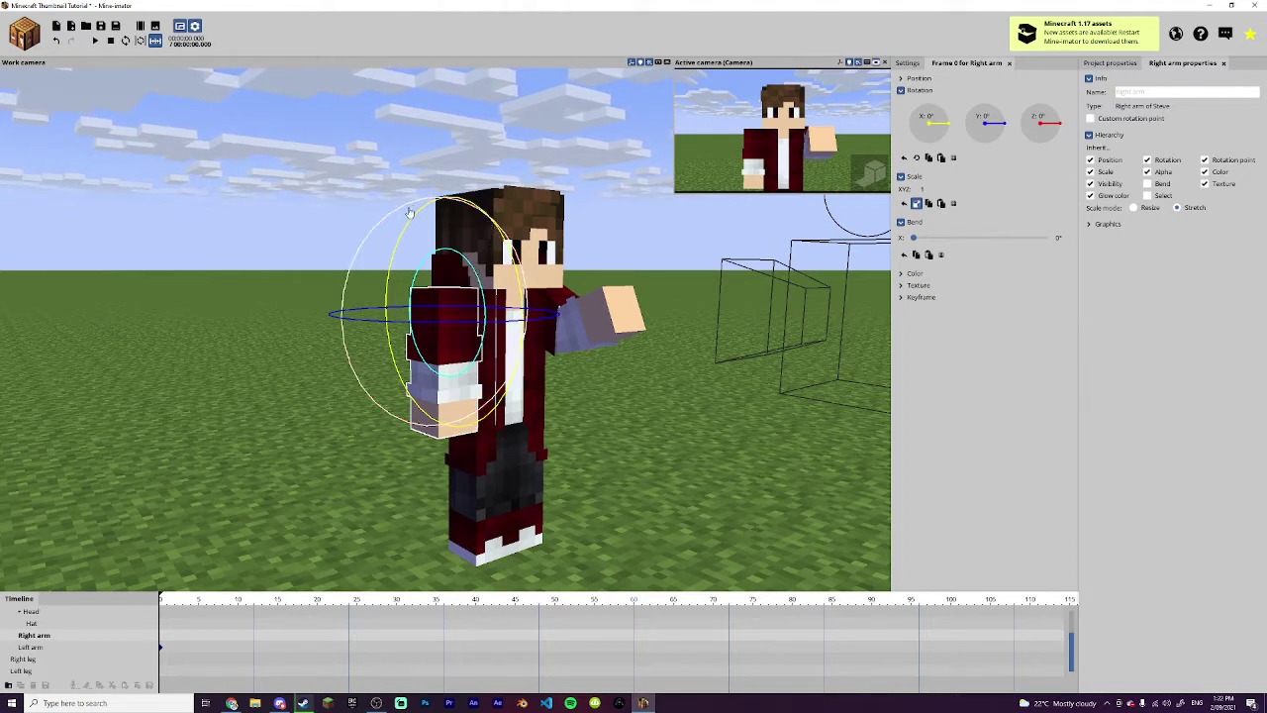
left_click_drag(374, 234, 437, 152)
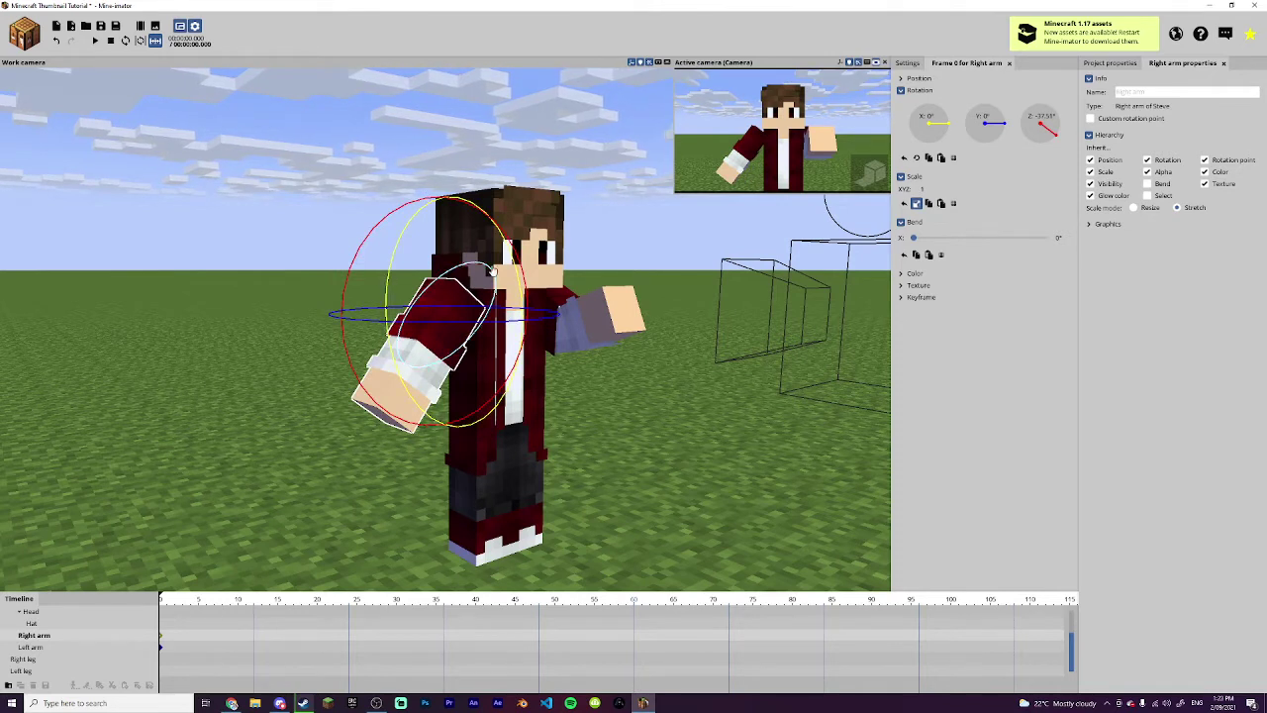
left_click_drag(485, 270, 410, 210)
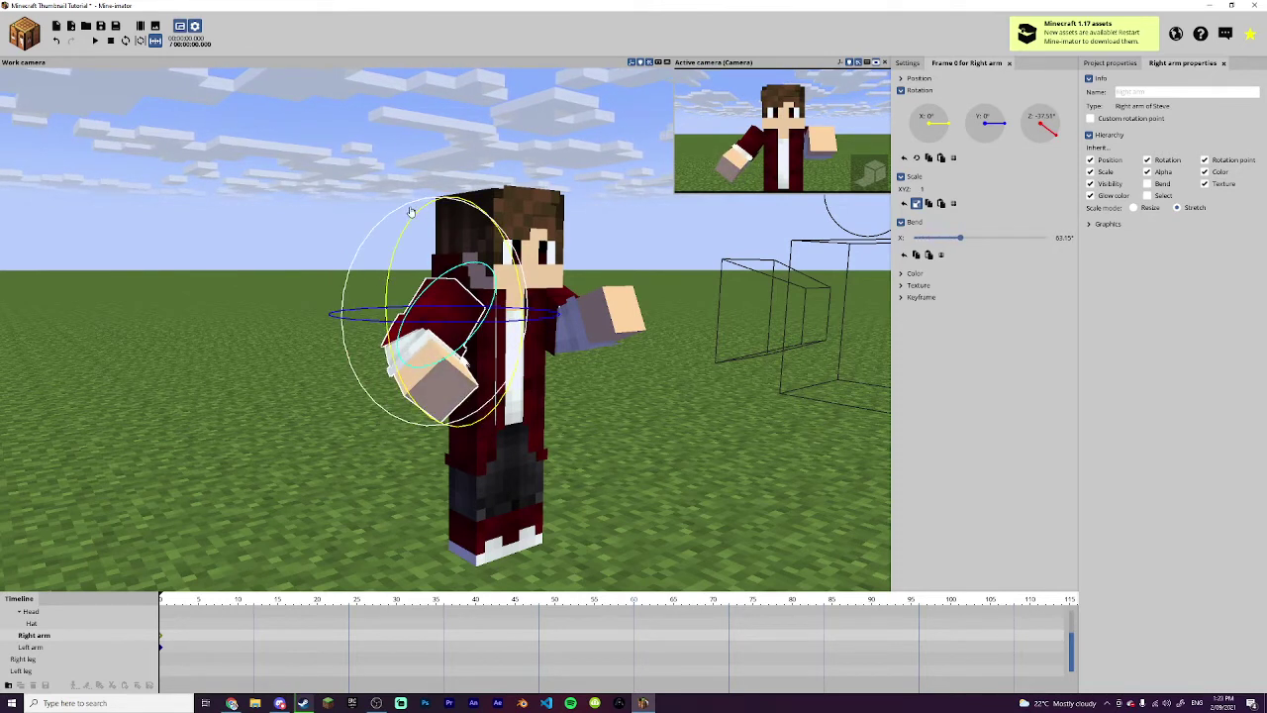
left_click(367, 173)
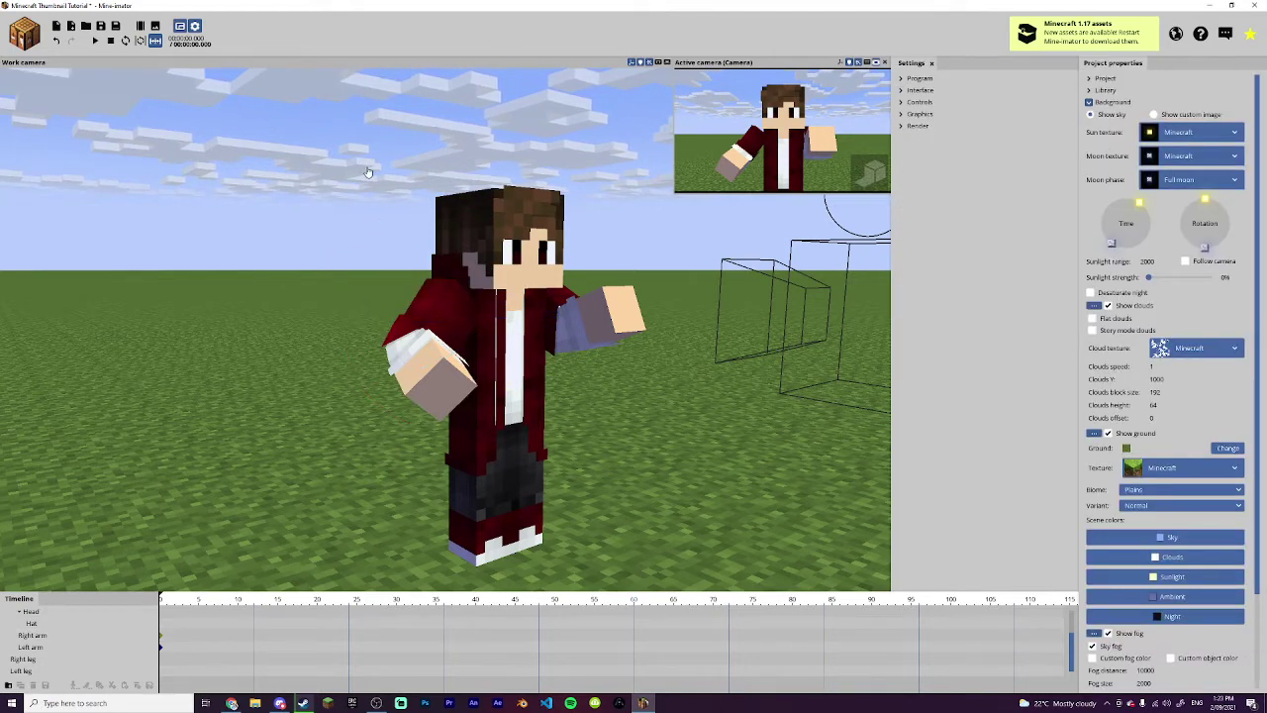
Add a 3D diamond sword item with the Minecraft texture to the scene.
left_click(24, 32)
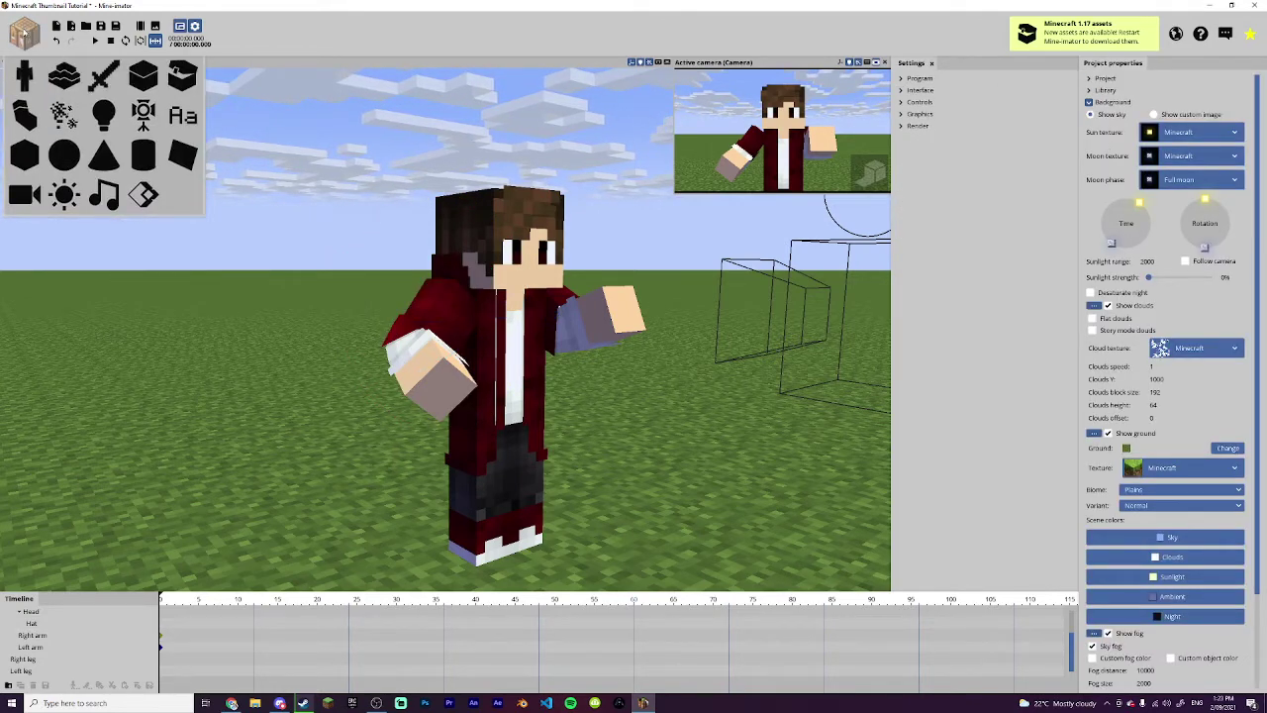
left_click(103, 76)
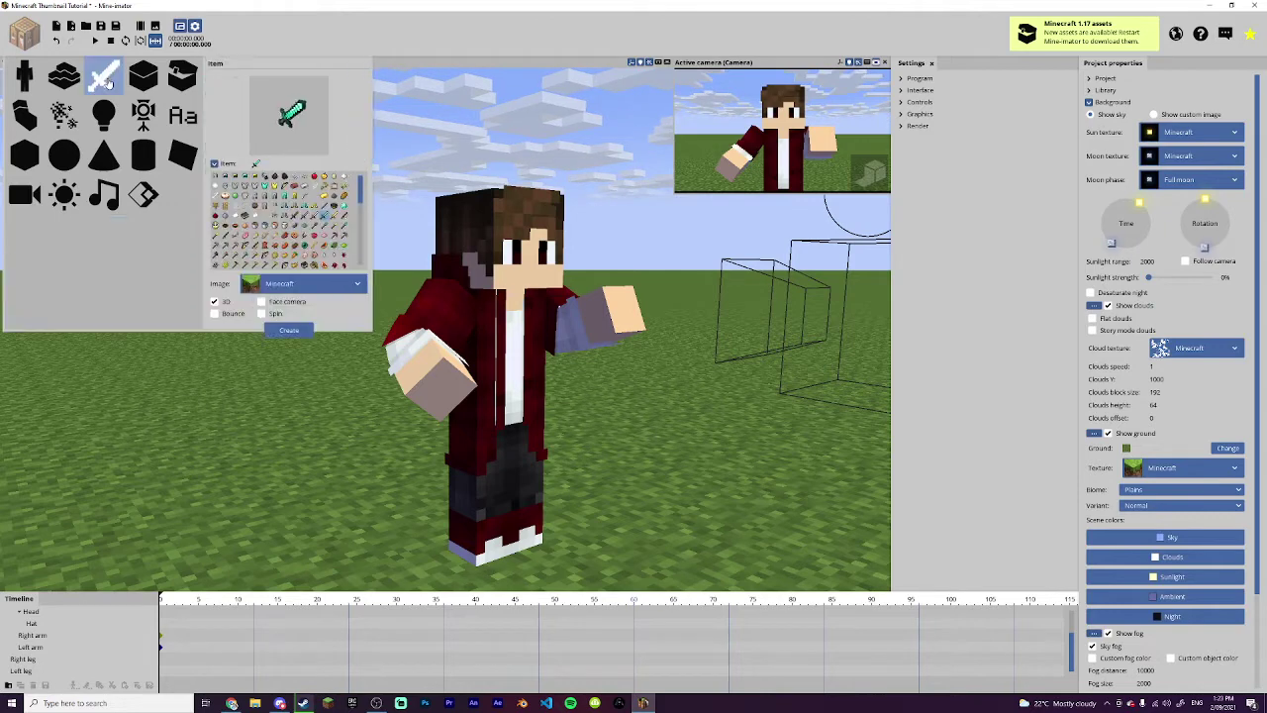
left_click(298, 330)
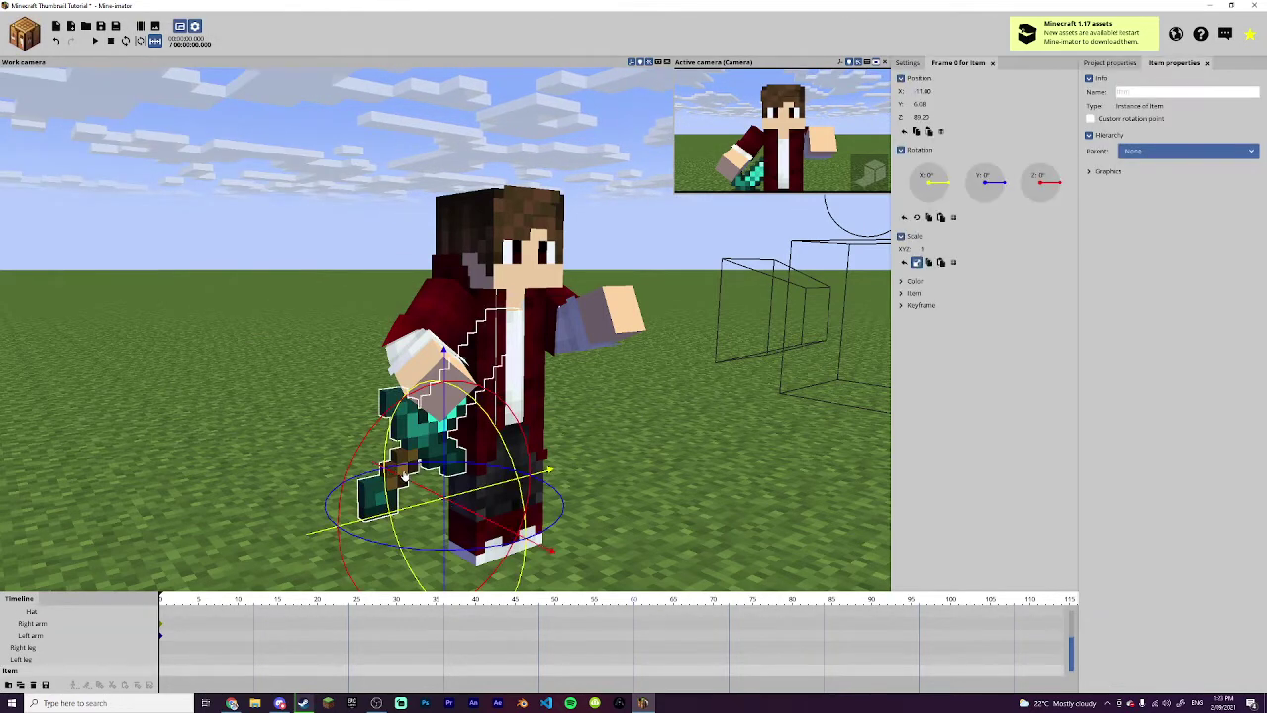
Turn the sword to about -79° on Y and move it up and forward beside the character's right hand.
left_click_drag(434, 552, 490, 490)
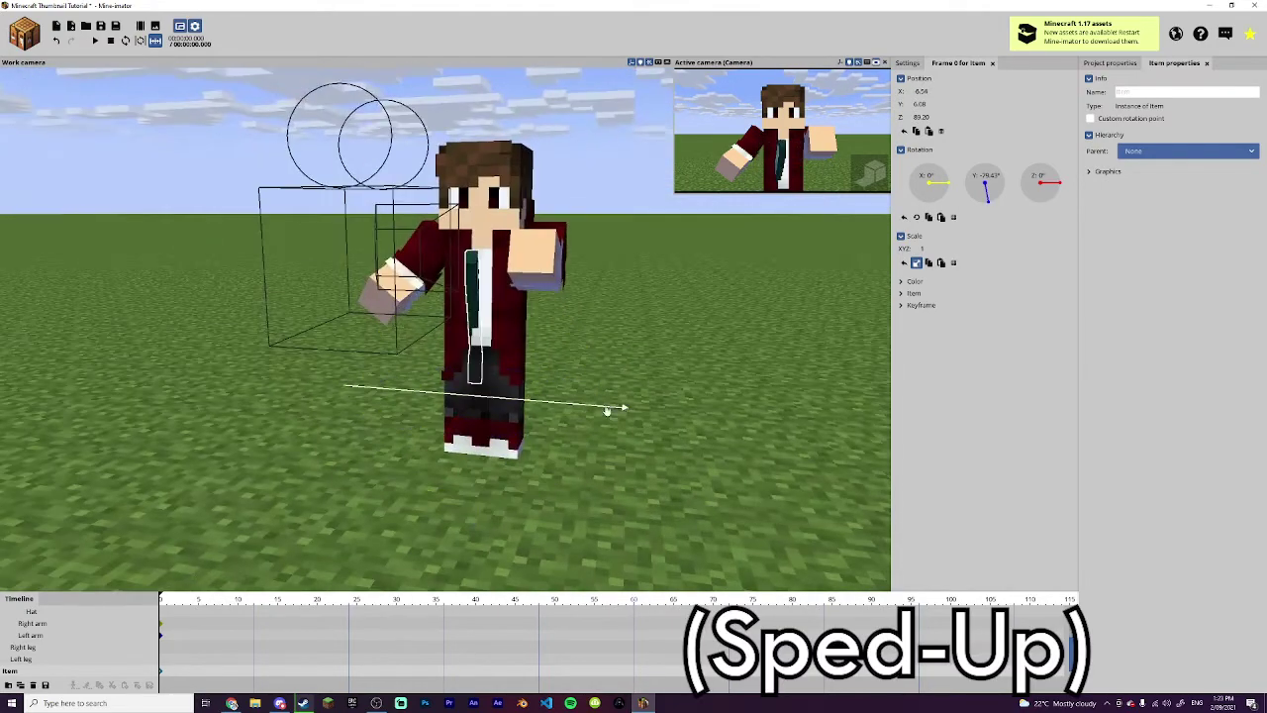
left_click_drag(607, 410, 520, 404)
left_click_drag(519, 475, 693, 544)
left_click_drag(503, 212, 501, 255)
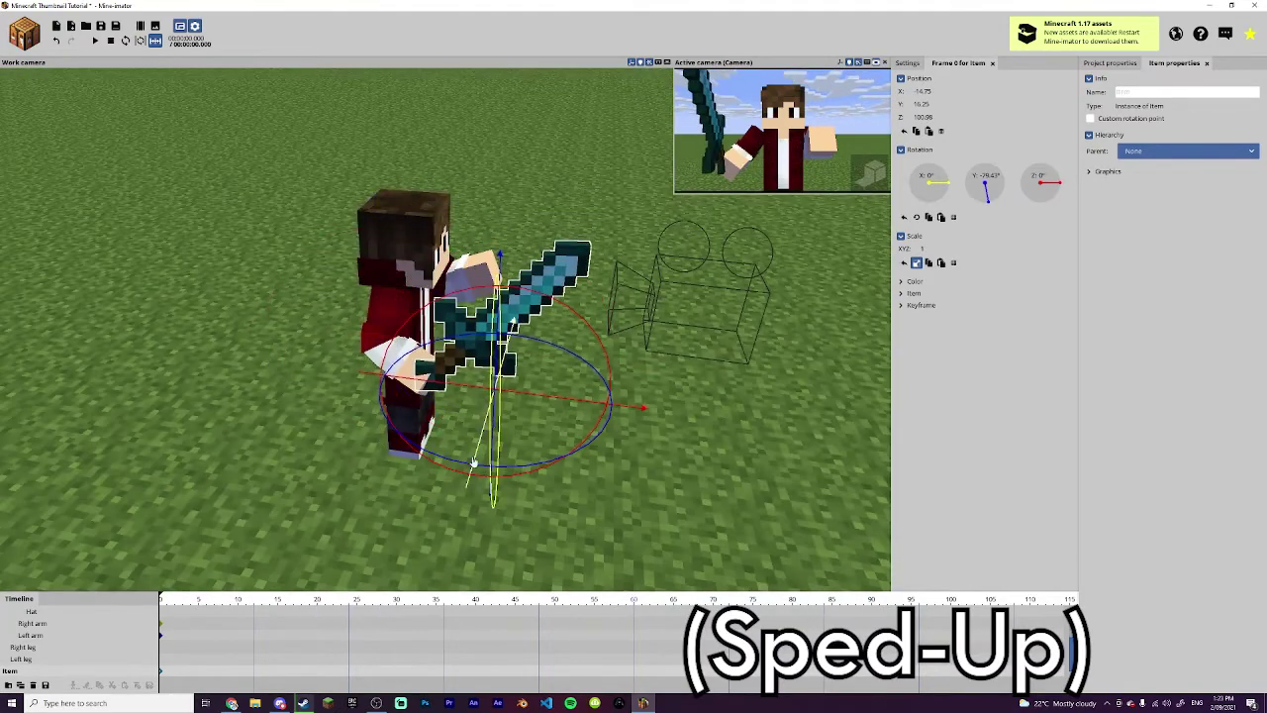
Turn the sword further around Y and move its handle into the character's right hand.
left_click_drag(475, 463, 608, 408)
left_click_drag(643, 393, 607, 392)
left_click_drag(434, 451, 444, 406)
left_click_drag(614, 495, 485, 446)
left_click_drag(528, 467, 376, 503)
left_click_drag(565, 455, 461, 447)
left_click_drag(295, 511, 297, 507)
left_click_drag(471, 451, 456, 453)
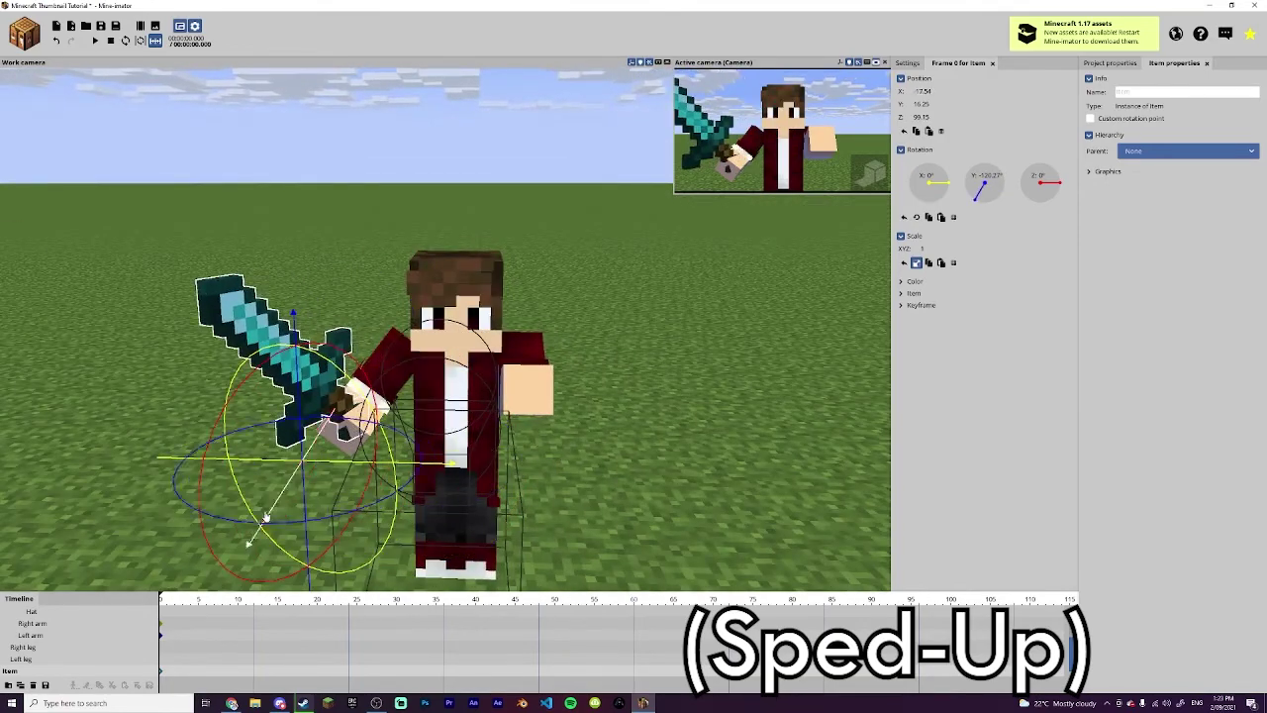
left_click_drag(265, 521, 271, 505)
left_click(564, 195)
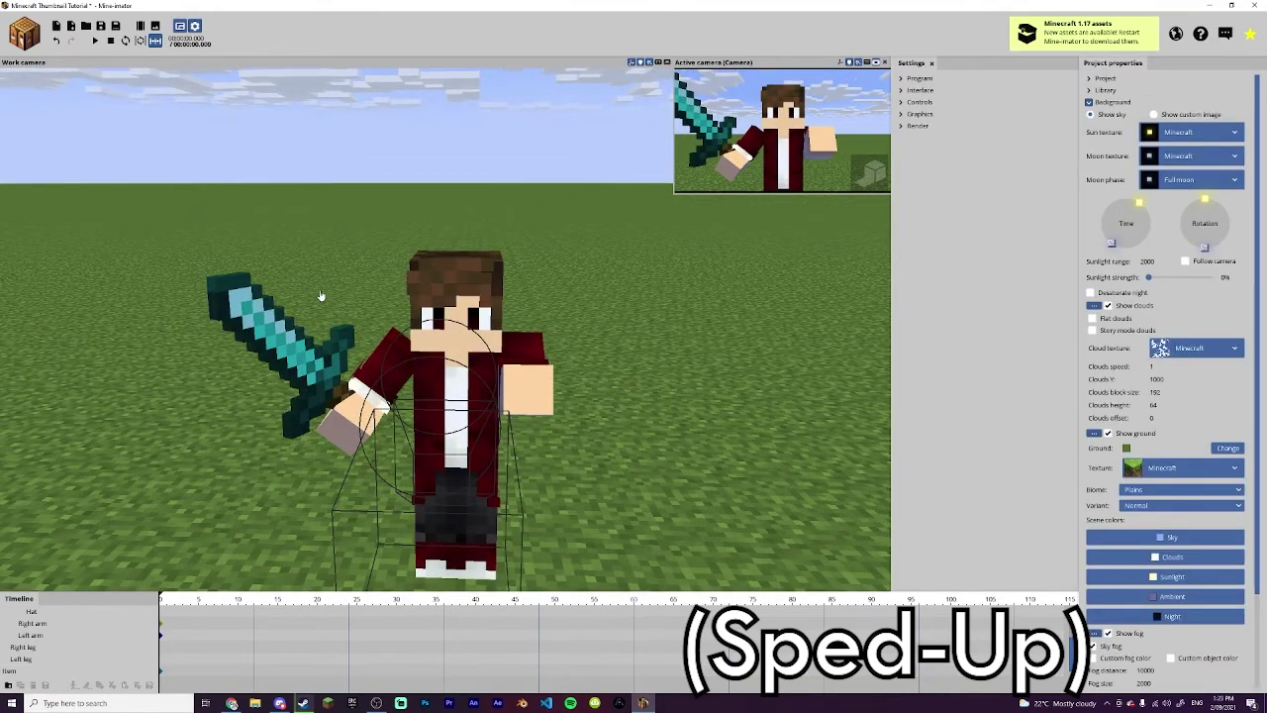
Rotate the sword in the right hand so that its blade points more upright beside the character's head.
left_click_drag(703, 304, 555, 304)
left_click_drag(445, 327, 455, 294)
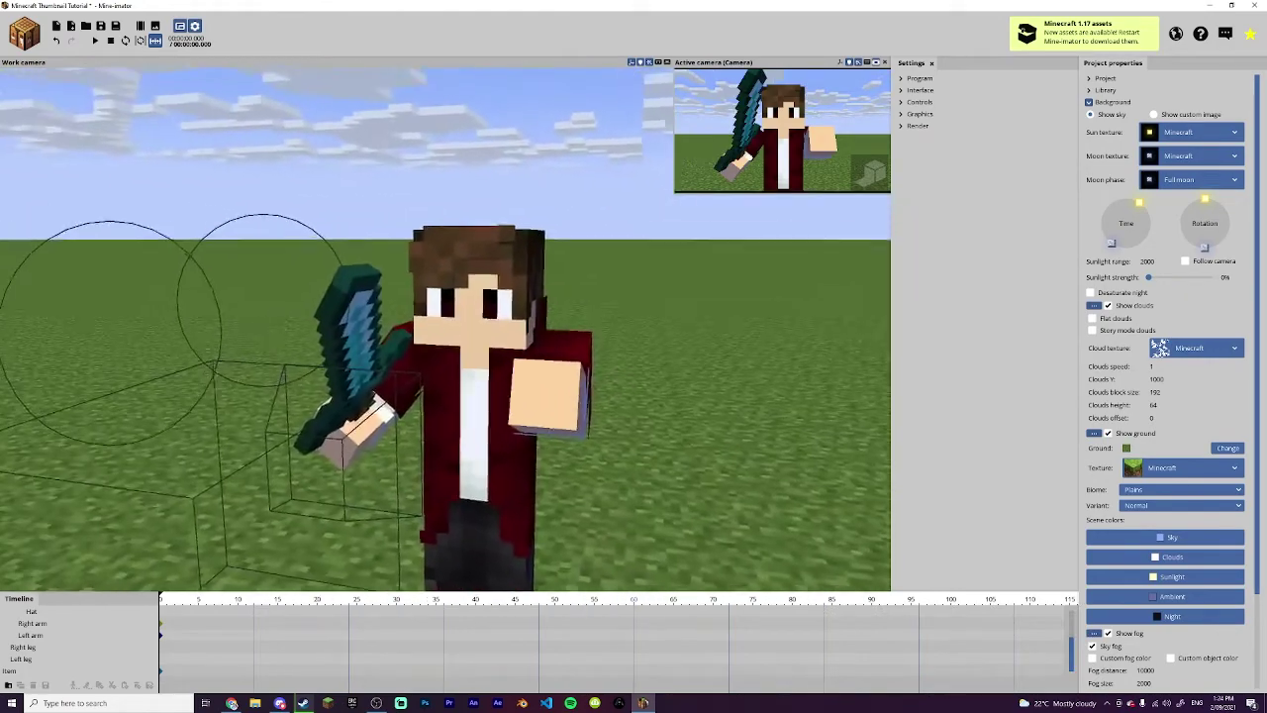
left_click_drag(468, 195, 476, 197)
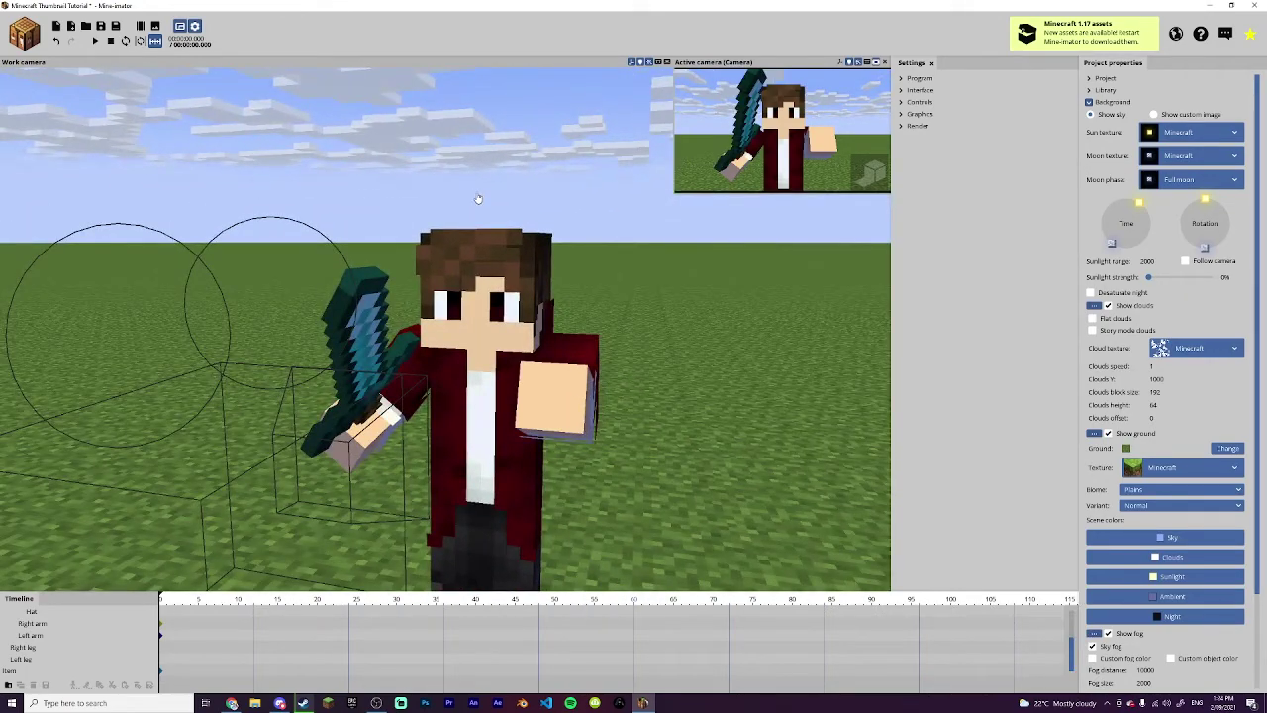